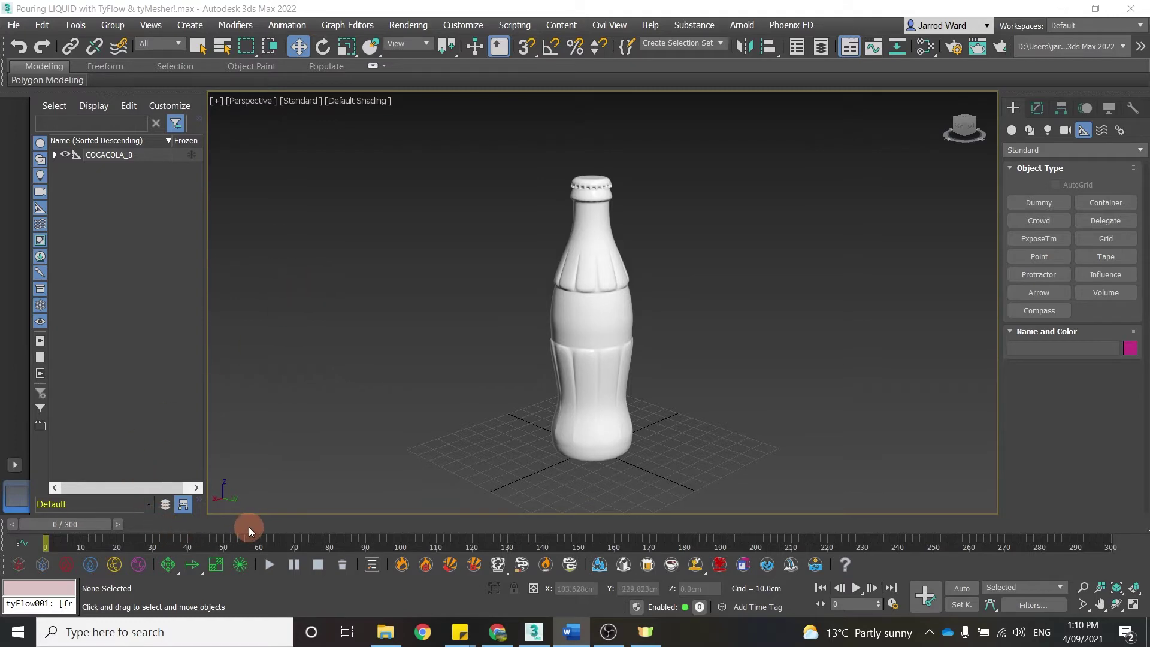
# Create a tyFlow particle system object in the viewport.
pyautogui.click(1017, 131)
pyautogui.click(1106, 292)
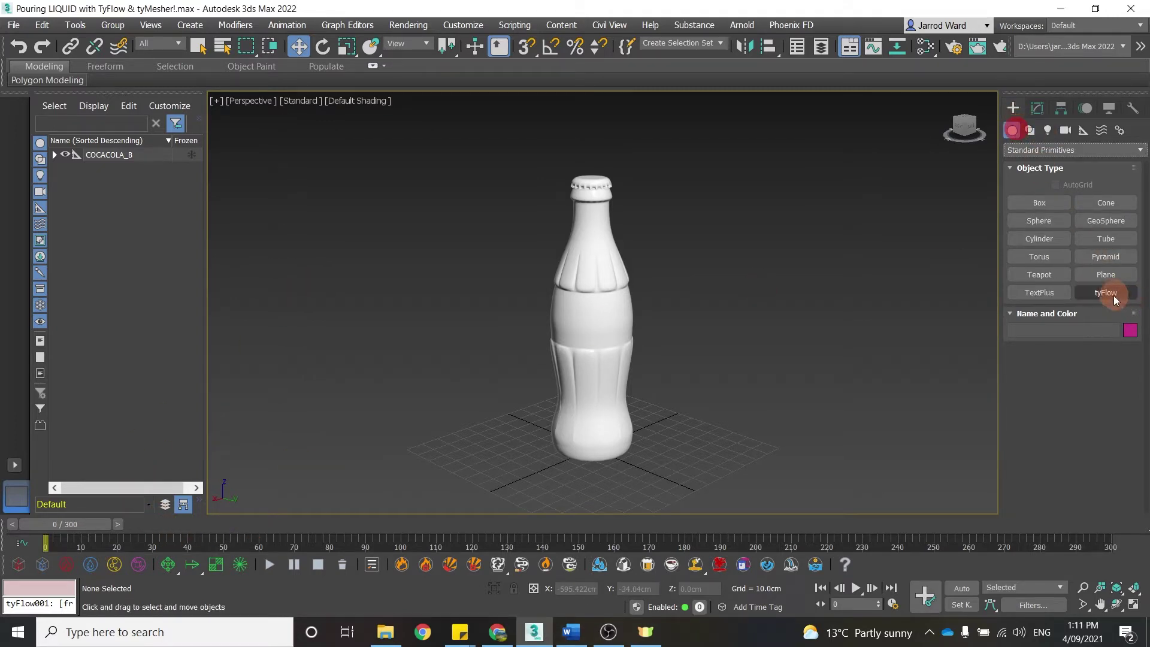
pyautogui.click(813, 414)
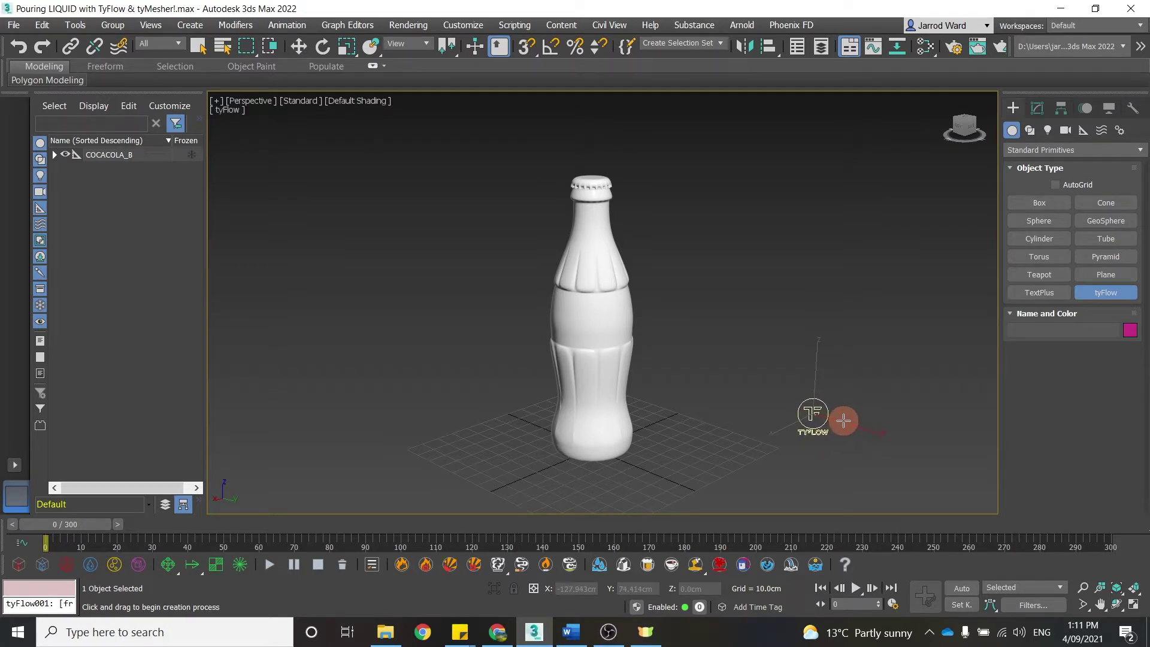
# Draw a tyIcon helper beside the bottle and set its shape to Circle.
pyautogui.click(1083, 132)
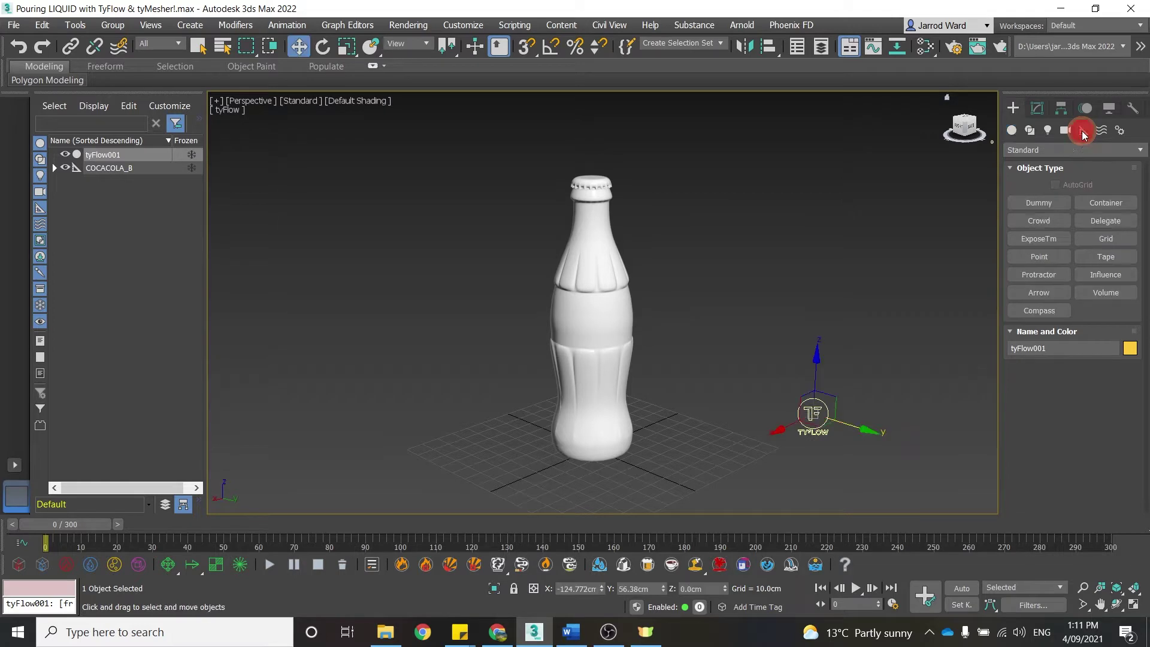
pyautogui.click(1065, 150)
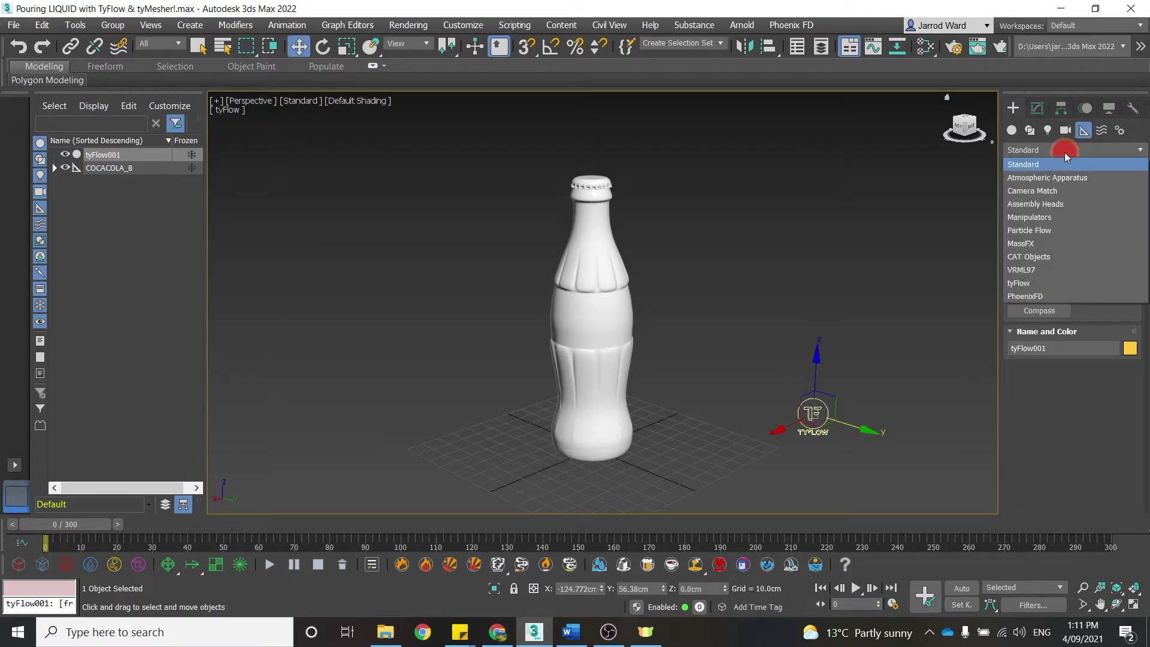
pyautogui.click(1036, 284)
pyautogui.click(1054, 202)
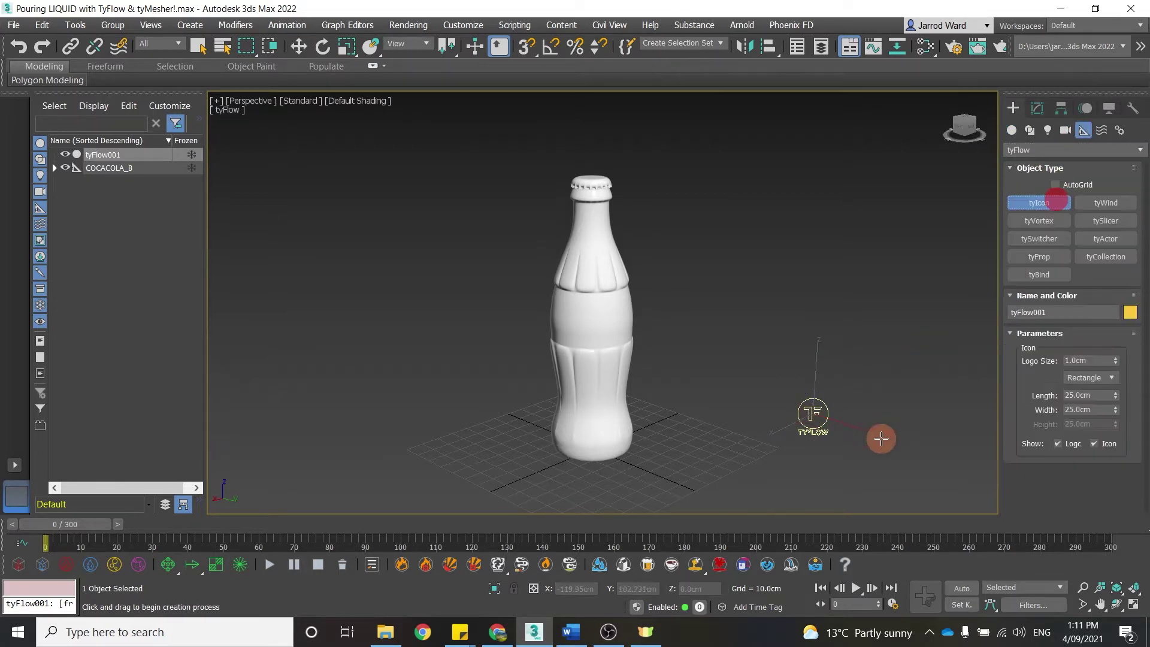
pyautogui.moveTo(881, 438)
pyautogui.mouseDown()
pyautogui.moveTo(868, 413)
pyautogui.moveTo(893, 423)
pyautogui.moveTo(878, 447)
pyautogui.moveTo(894, 441)
pyautogui.mouseUp()
pyautogui.click(1088, 378)
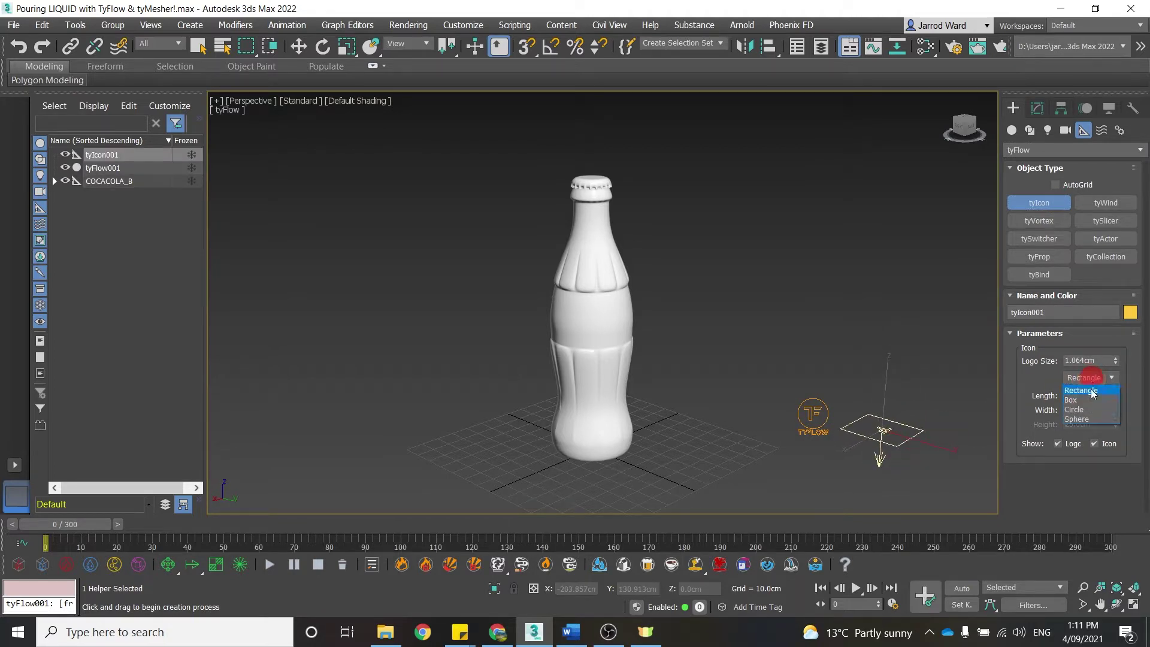
pyautogui.click(1079, 410)
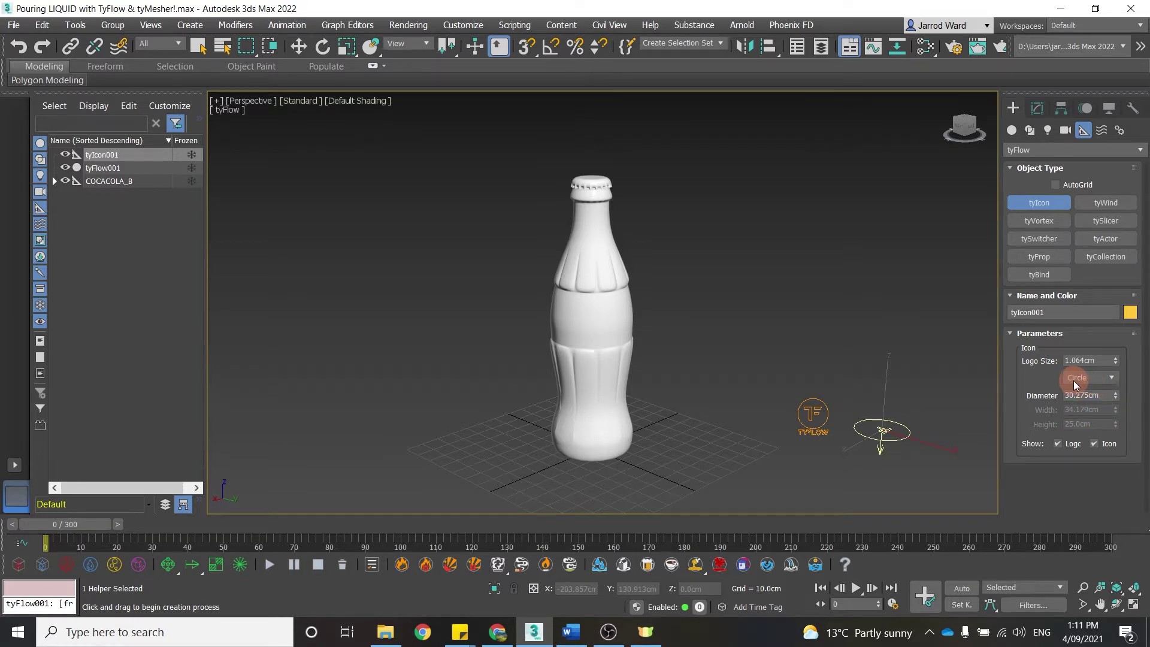
# Zero the icon's X and Y position and raise it just above the bottle mouth.
pyautogui.rightClick(908, 395)
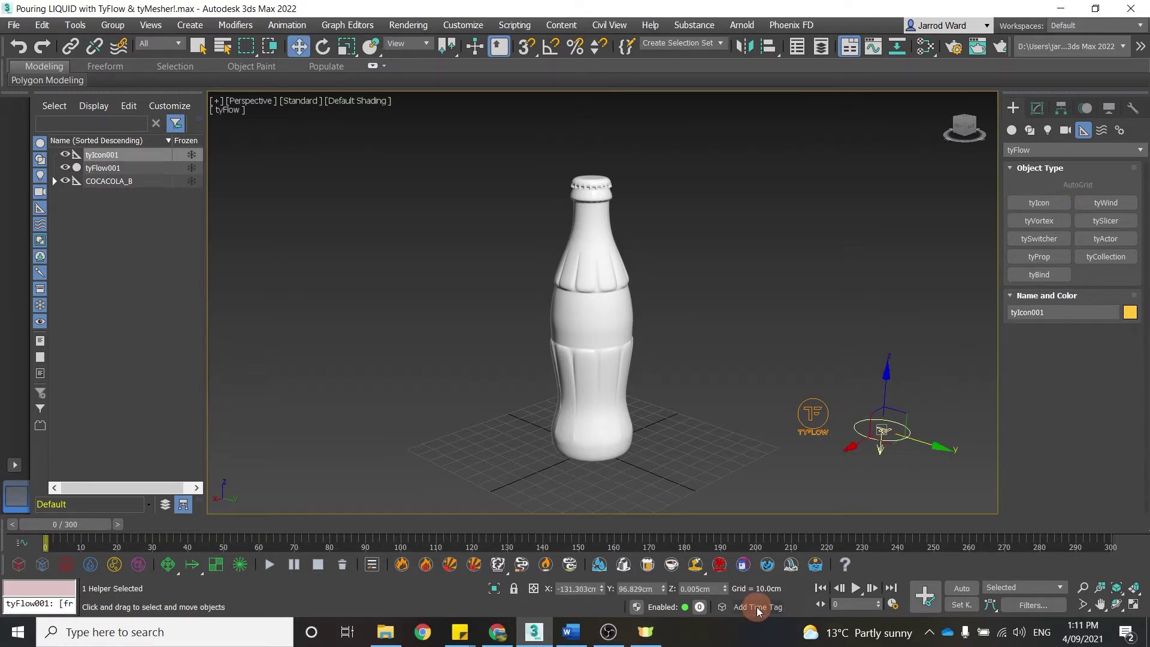
pyautogui.rightClick(602, 591)
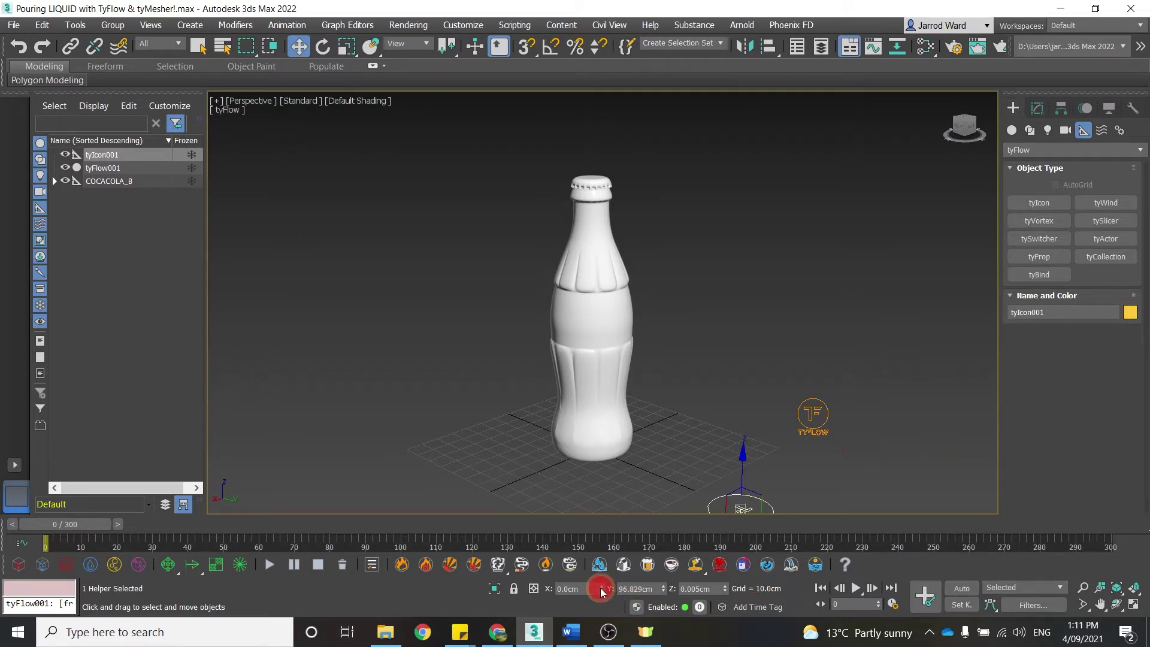
pyautogui.rightClick(663, 590)
pyautogui.moveTo(587, 400); pyautogui.dragTo(660, 71)
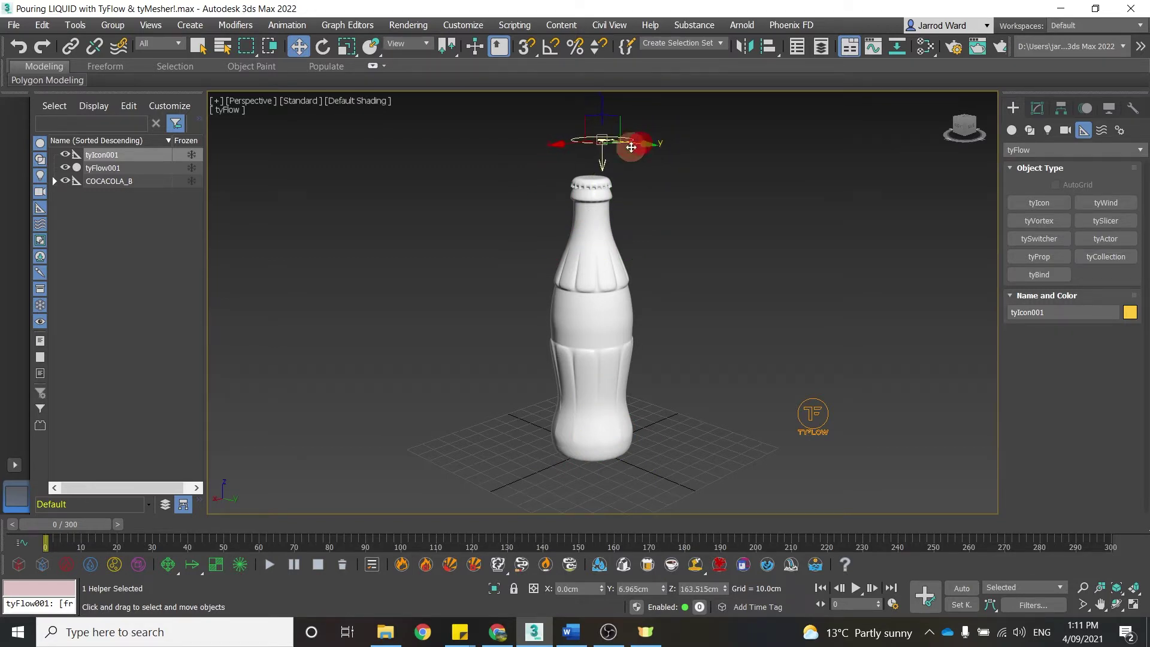
pyautogui.moveTo(558, 144); pyautogui.dragTo(554, 145)
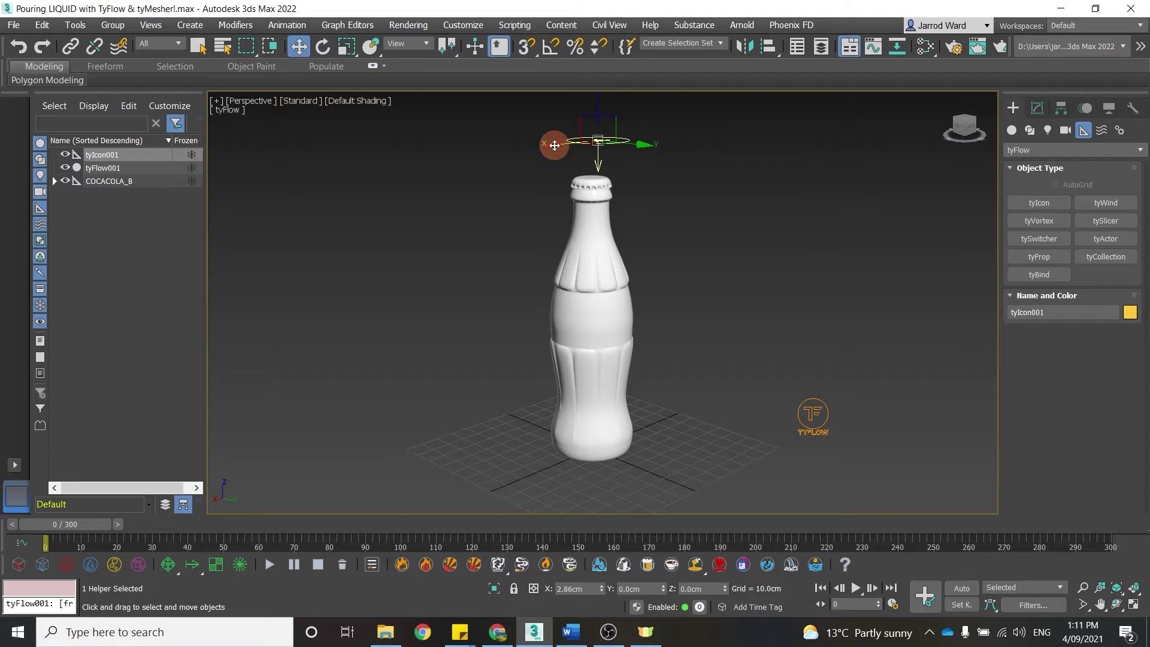
# Open the tyFlow editor beside the scene and add a Birth operator as a new event.
pyautogui.click(816, 429)
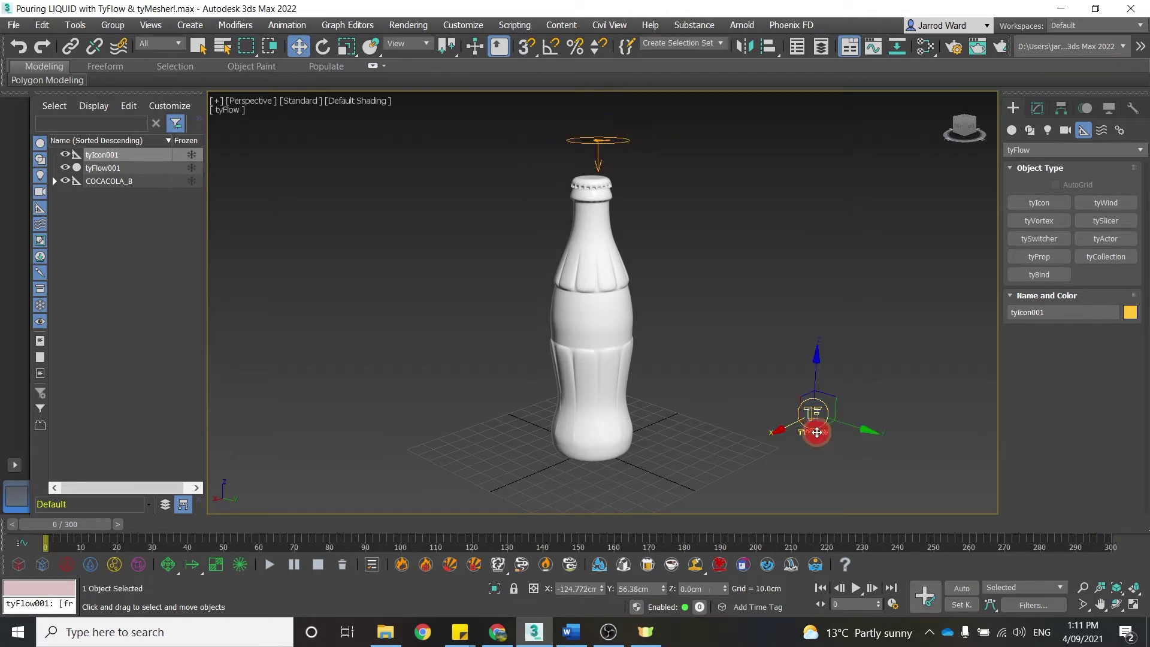
pyautogui.click(1037, 107)
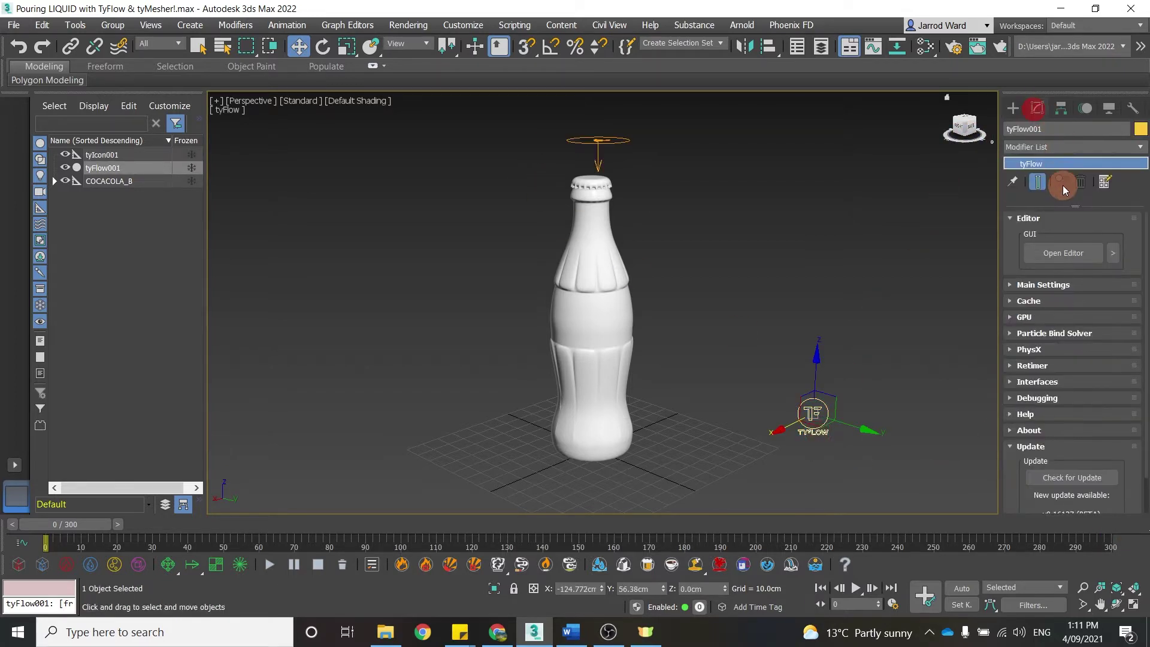
pyautogui.click(1062, 245)
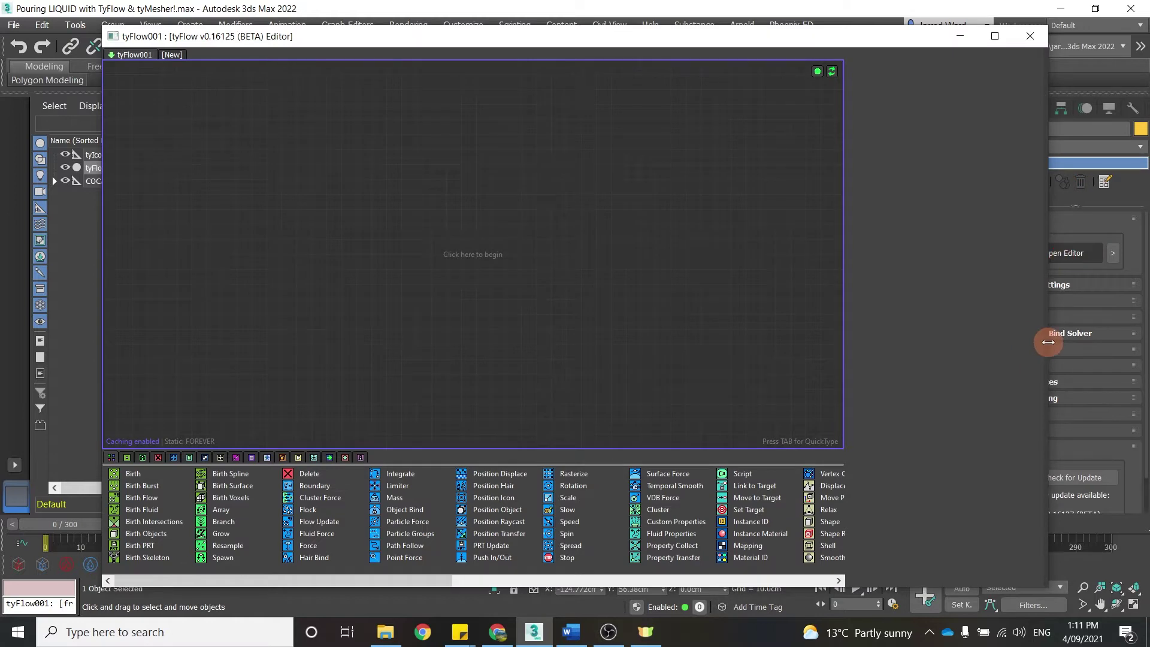
pyautogui.moveTo(1048, 343); pyautogui.dragTo(474, 340)
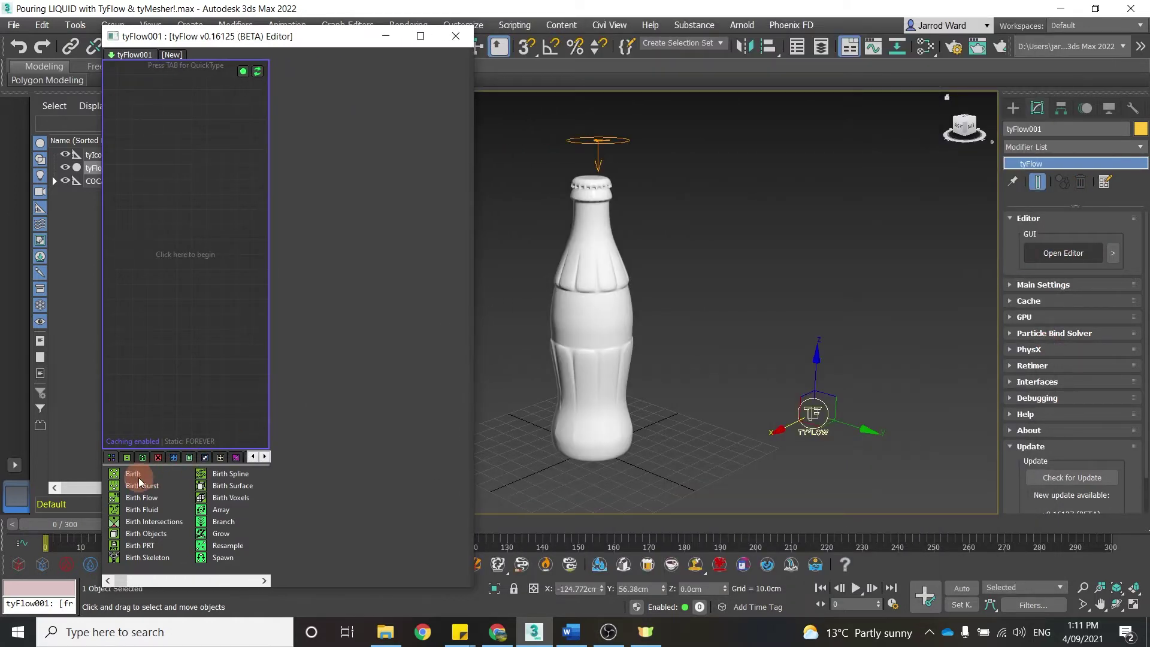
pyautogui.moveTo(139, 474); pyautogui.dragTo(171, 354)
pyautogui.moveTo(172, 210); pyautogui.dragTo(171, 211)
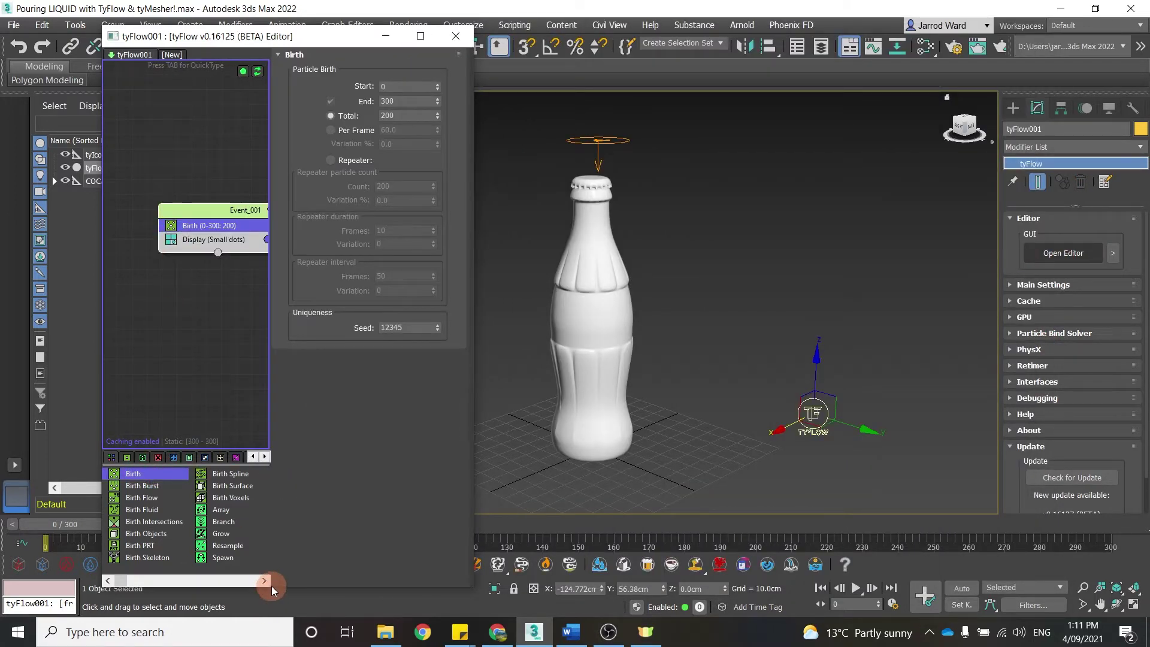
pyautogui.moveTo(271, 586); pyautogui.dragTo(286, 467)
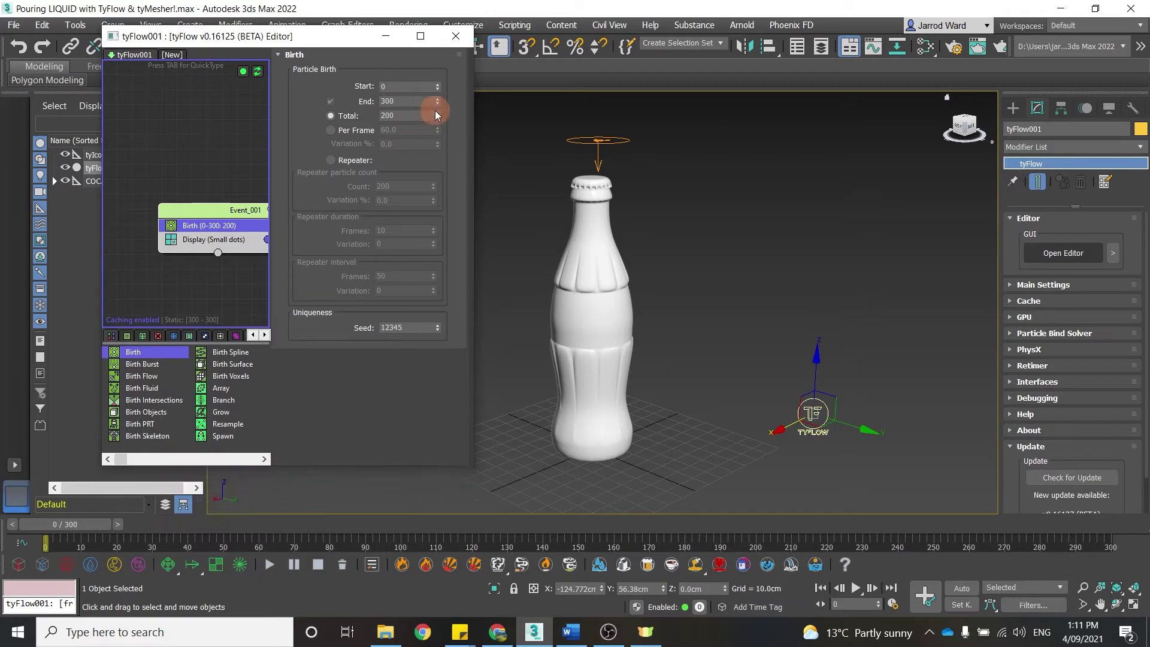
# Set the Birth operator's Total to 4000 particles and End frame to 200.
pyautogui.doubleClick(407, 116)
pyautogui.write('4000')
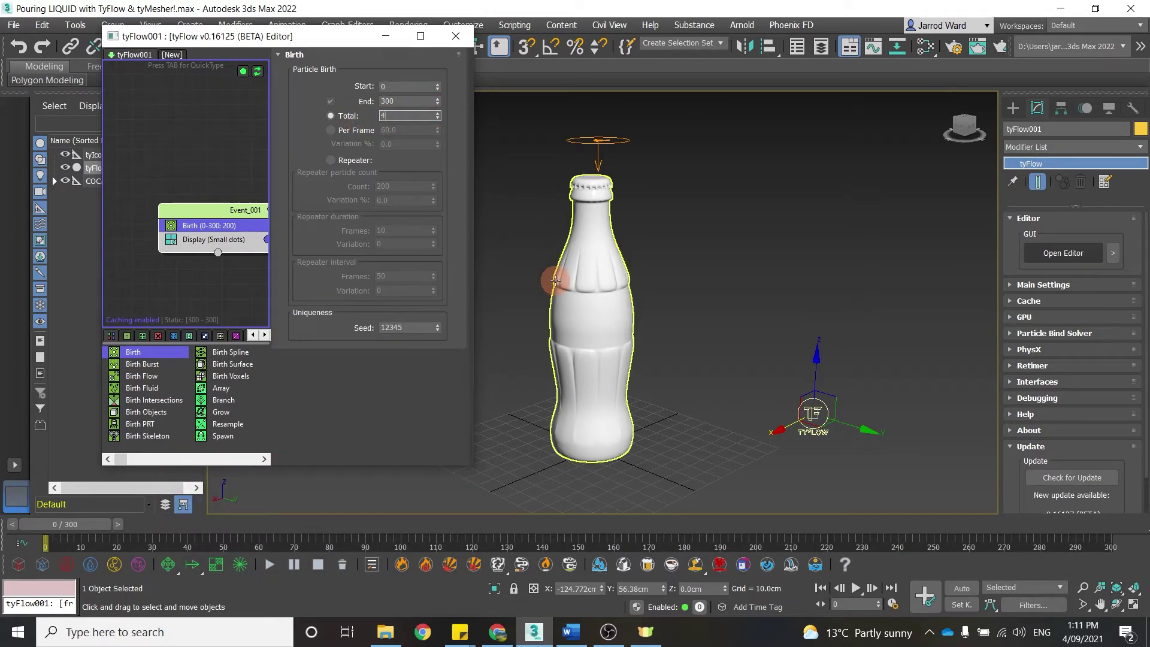
pyautogui.click(406, 102)
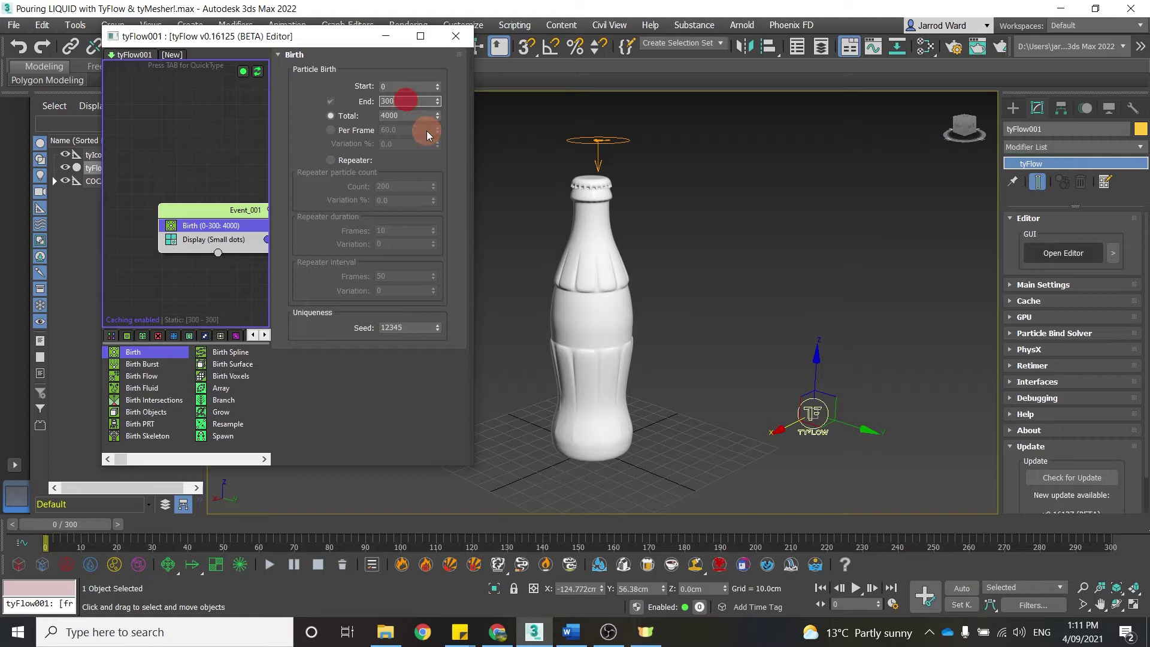
pyautogui.doubleClick(404, 100)
pyautogui.write('200')
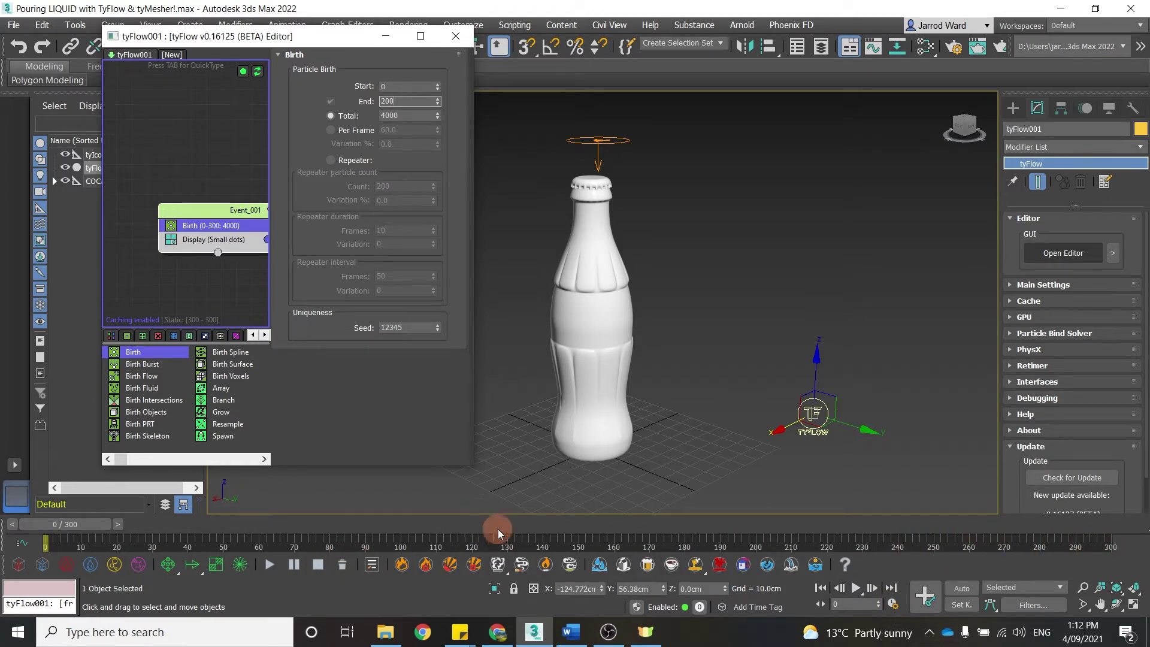
# Add a Position Icon operator to Event_001 that emits from tyIcon001's surface.
pyautogui.moveTo(205, 210); pyautogui.dragTo(178, 156)
pyautogui.click(184, 174)
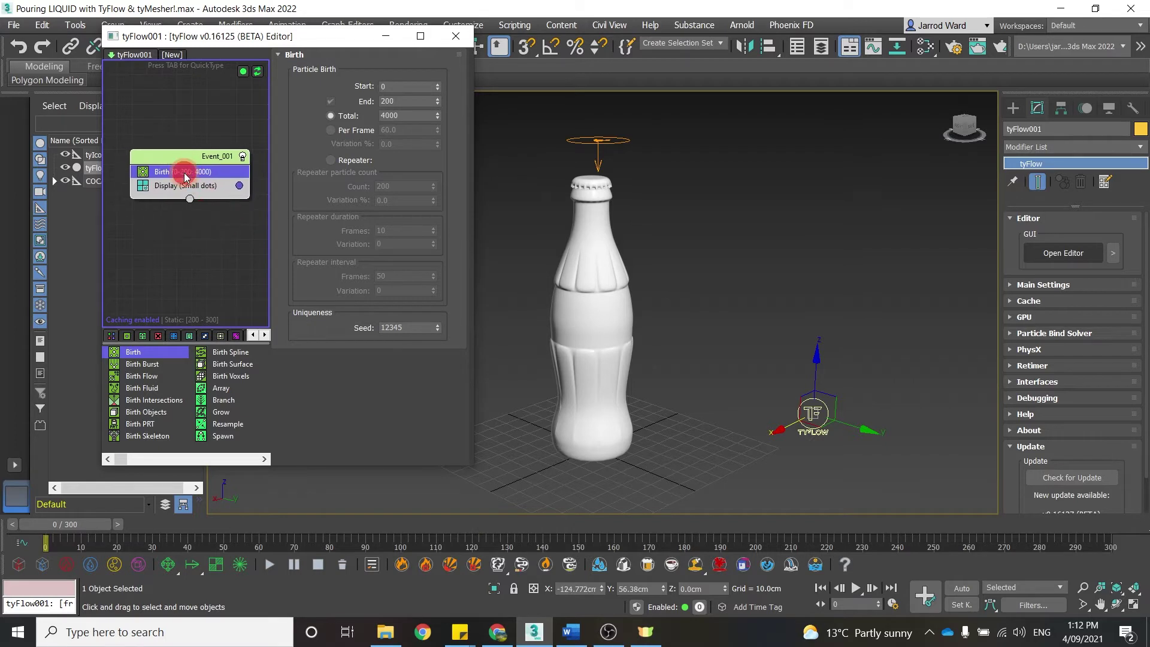
pyautogui.press('Tab')
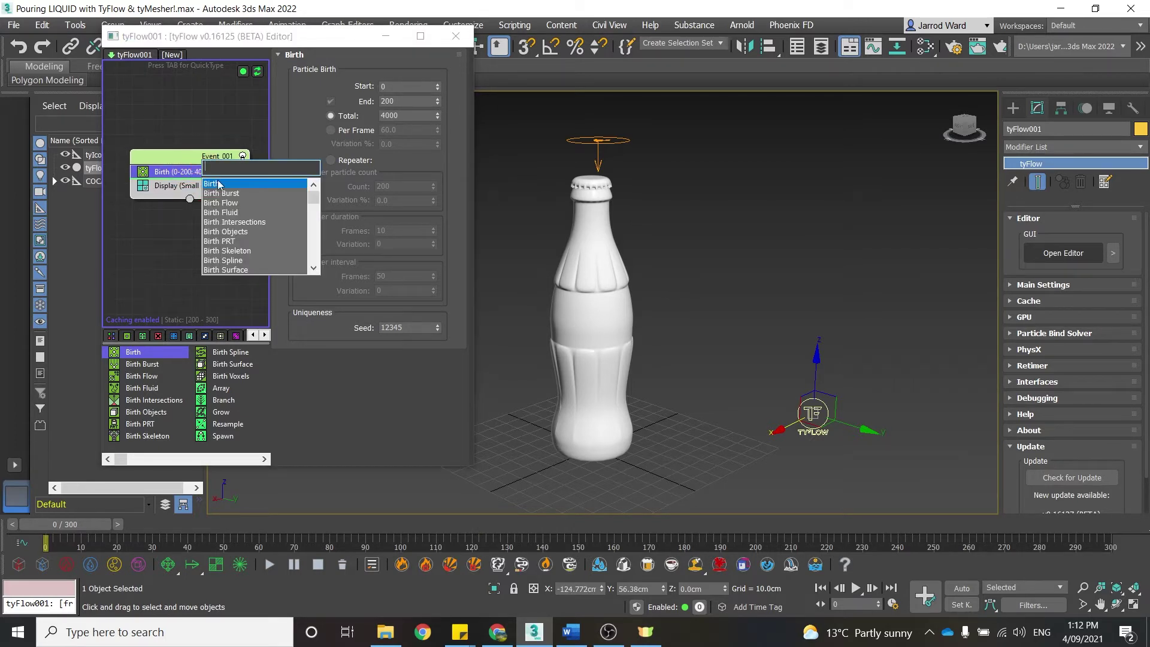
pyautogui.write('POSI')
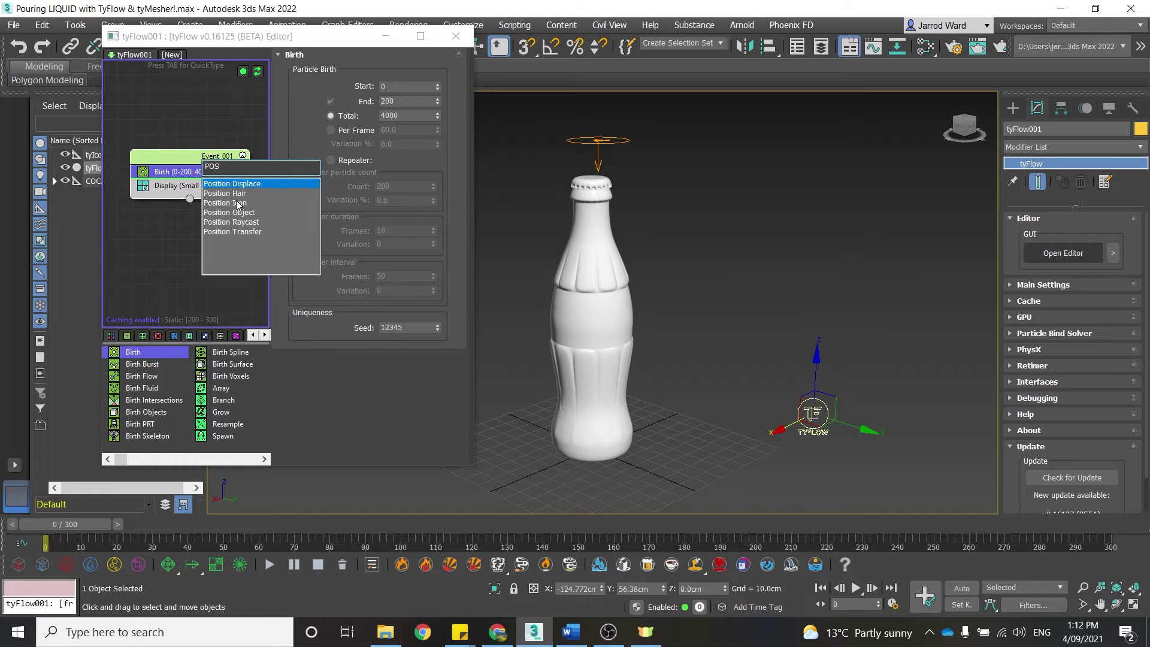
pyautogui.click(235, 203)
pyautogui.click(341, 229)
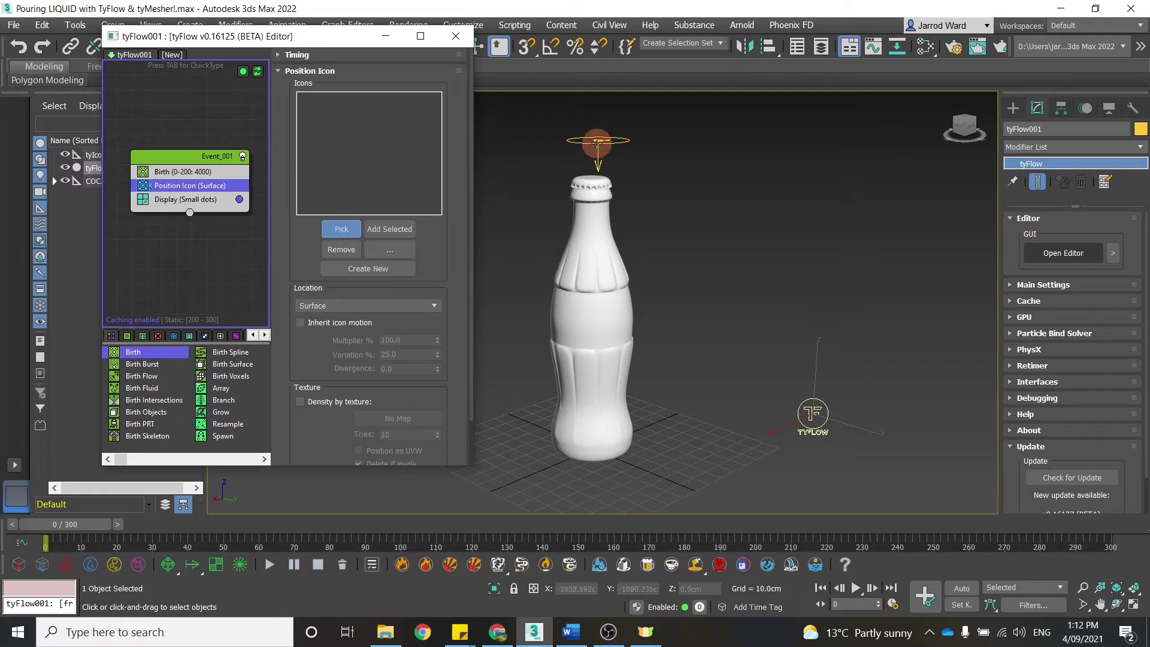
pyautogui.click(598, 140)
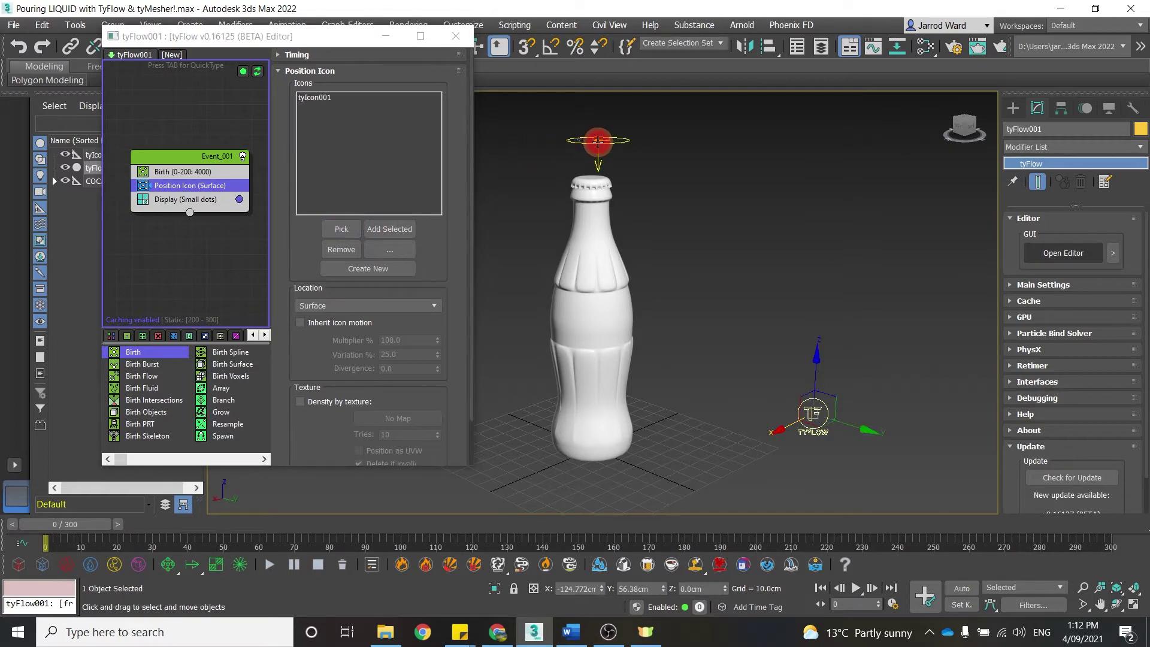
pyautogui.scroll(5, 593, 141)
pyautogui.scroll(-6, 593, 140)
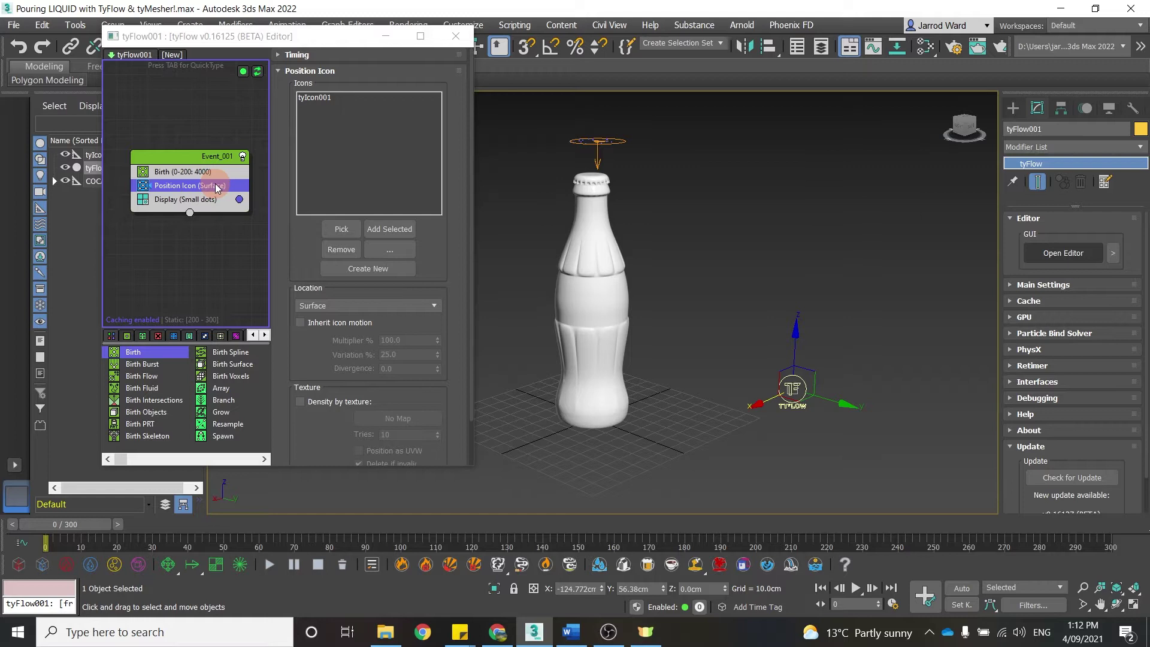
# Add a Force operator below Position Icon with built-in gravity strength -0.3cm.
pyautogui.press('Tab')
pyautogui.write('FO')
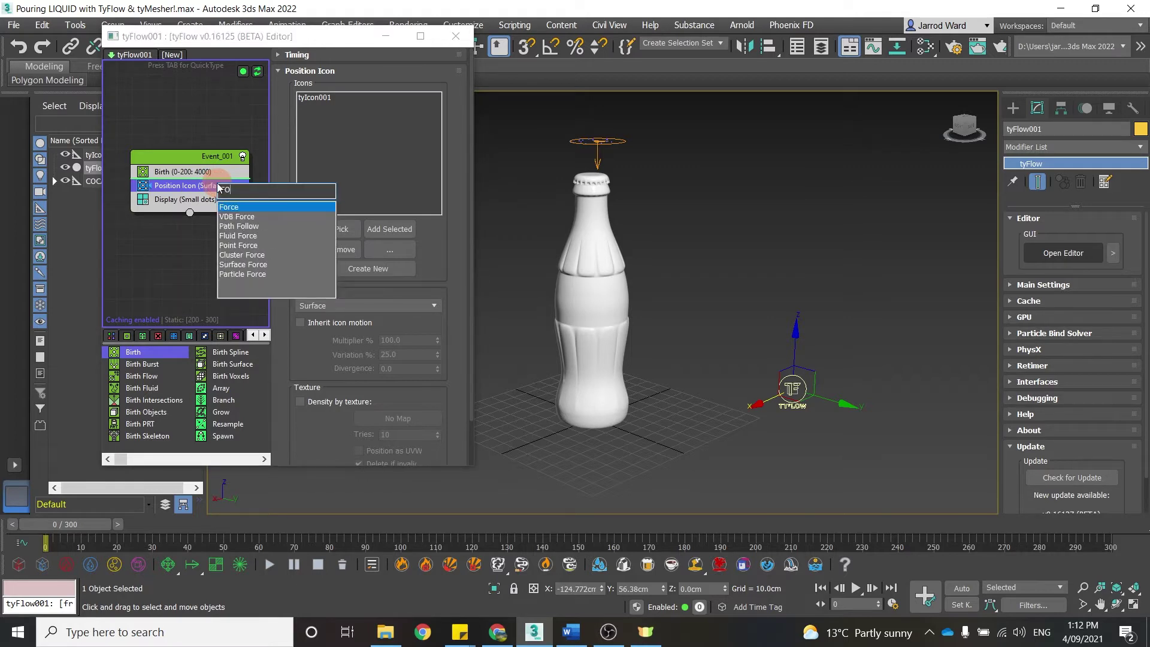
pyautogui.write('R')
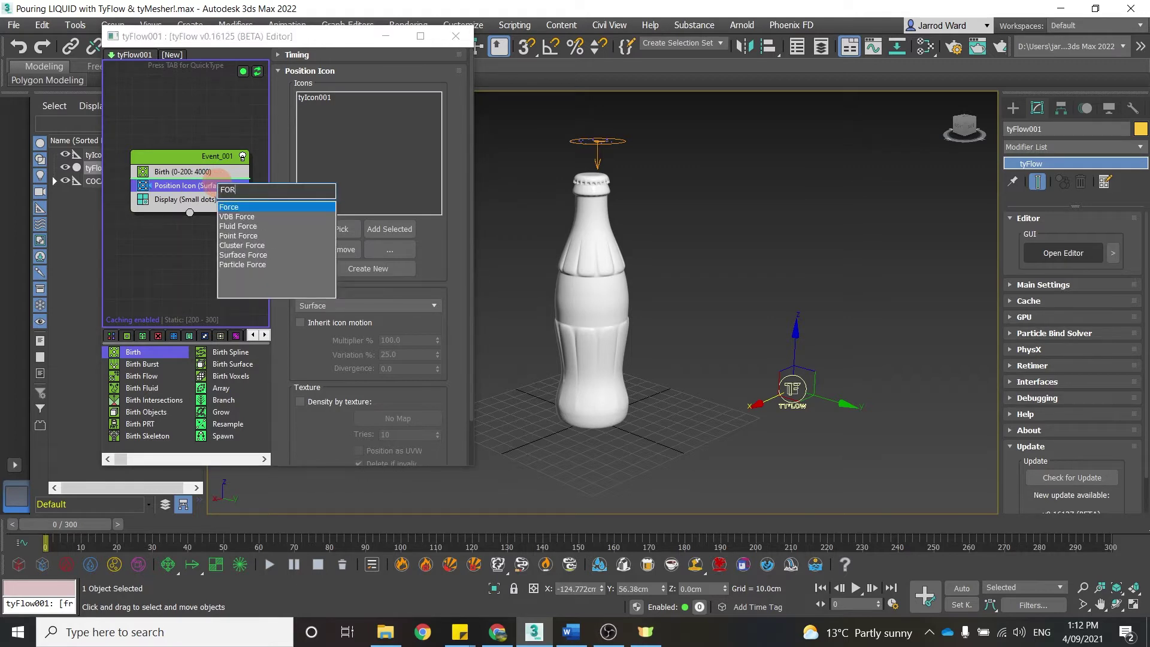
pyautogui.click(244, 209)
pyautogui.click(354, 267)
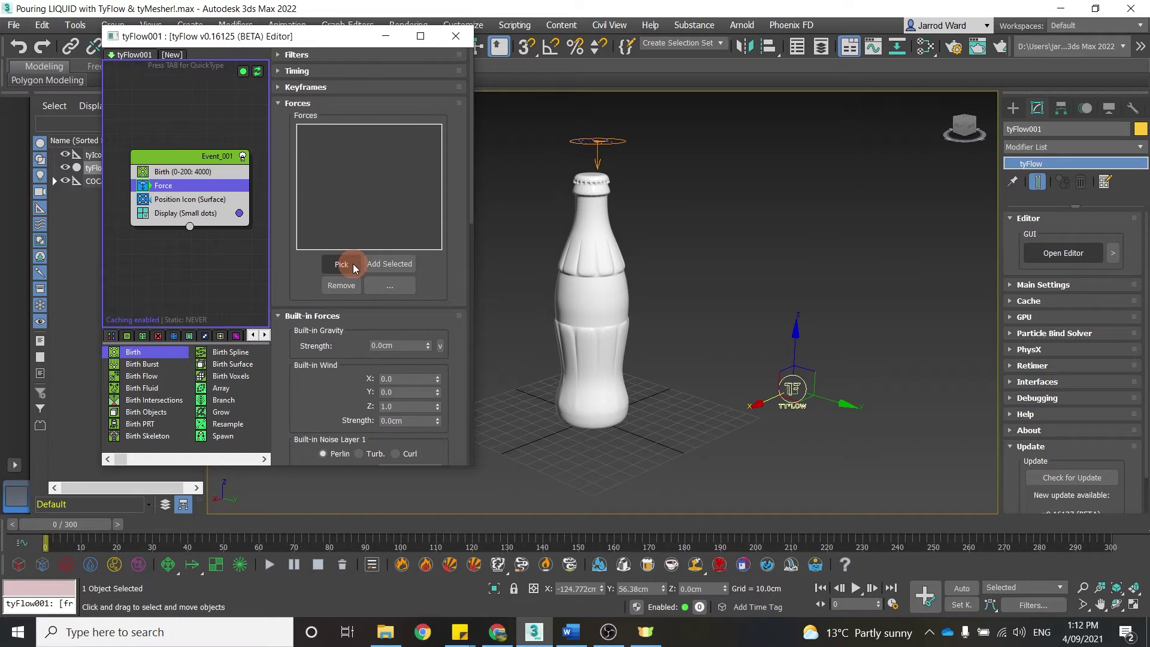
pyautogui.click(205, 189)
pyautogui.moveTo(204, 198); pyautogui.dragTo(205, 202)
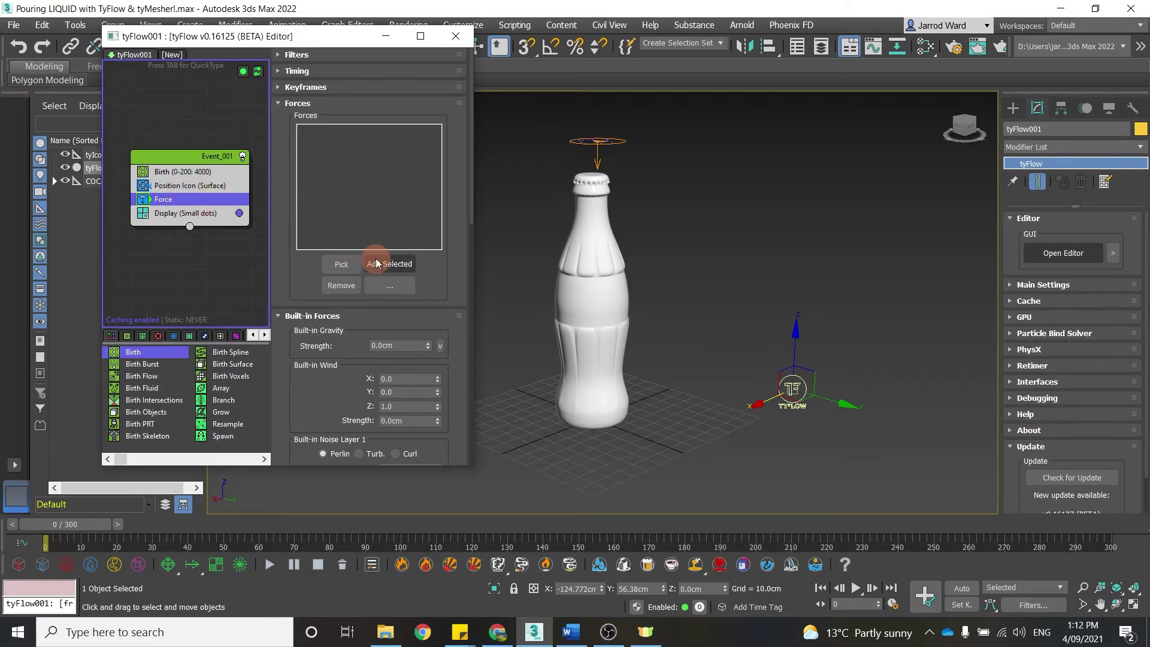
pyautogui.click(403, 346)
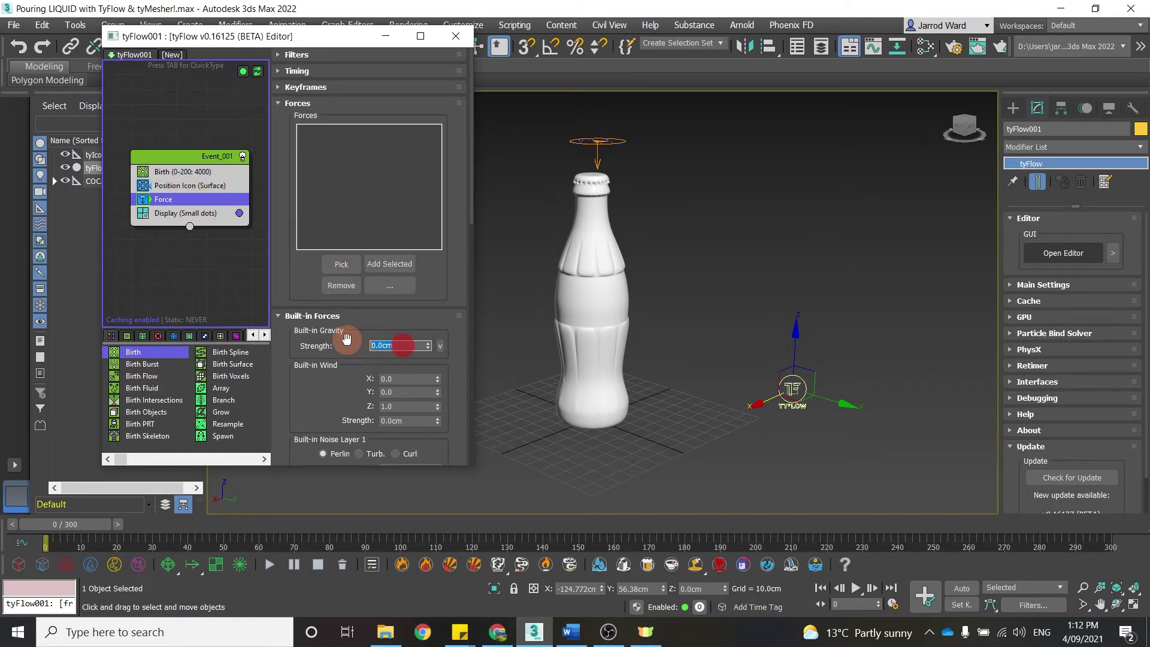
pyautogui.click(413, 379)
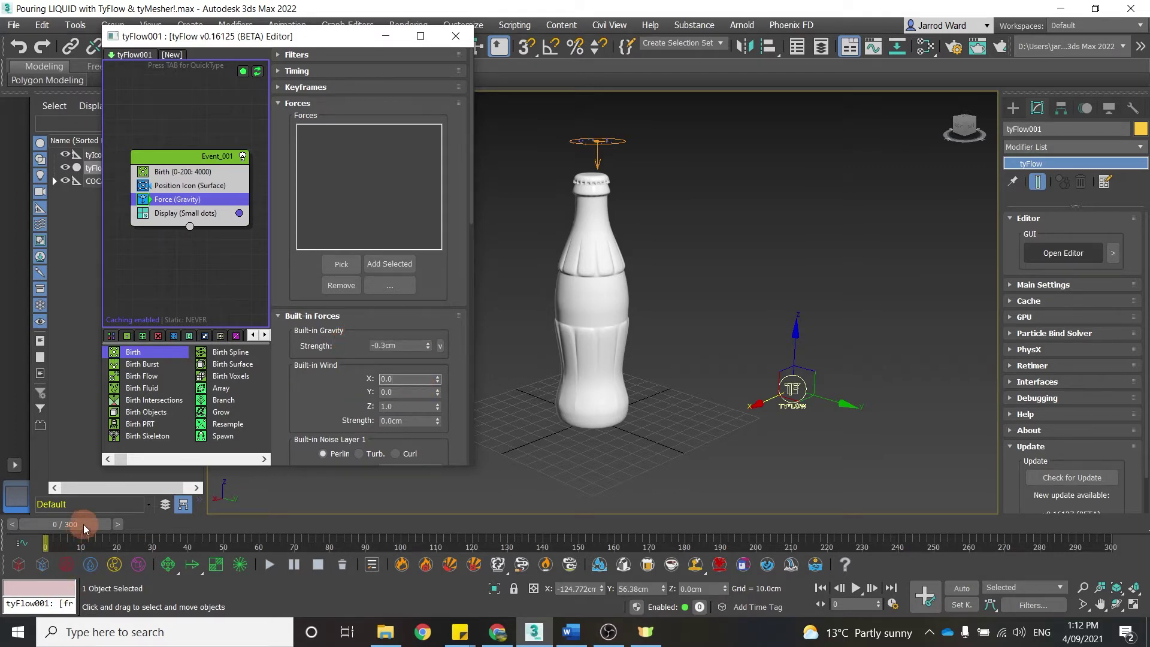
pyautogui.moveTo(85, 524)
pyautogui.mouseDown()
pyautogui.moveTo(405, 526)
pyautogui.moveTo(77, 520)
pyautogui.mouseUp()
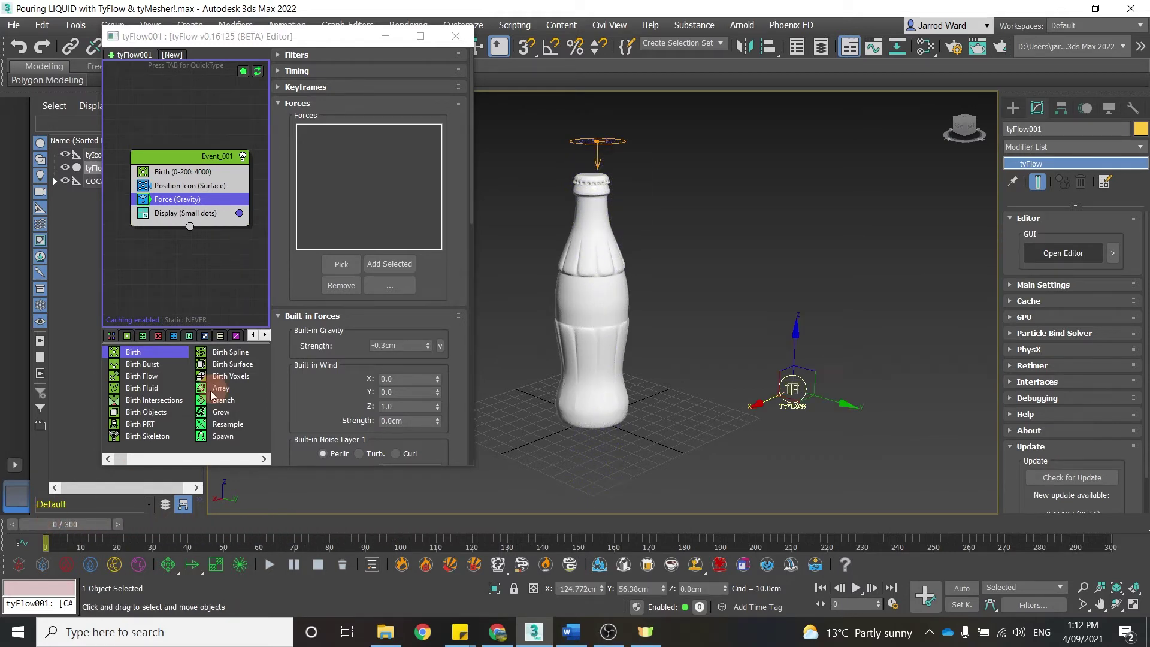
# Insert a Collision operator below Force (Gravity) using the bottle sub02 as collider.
pyautogui.click(210, 199)
pyautogui.press('Tab')
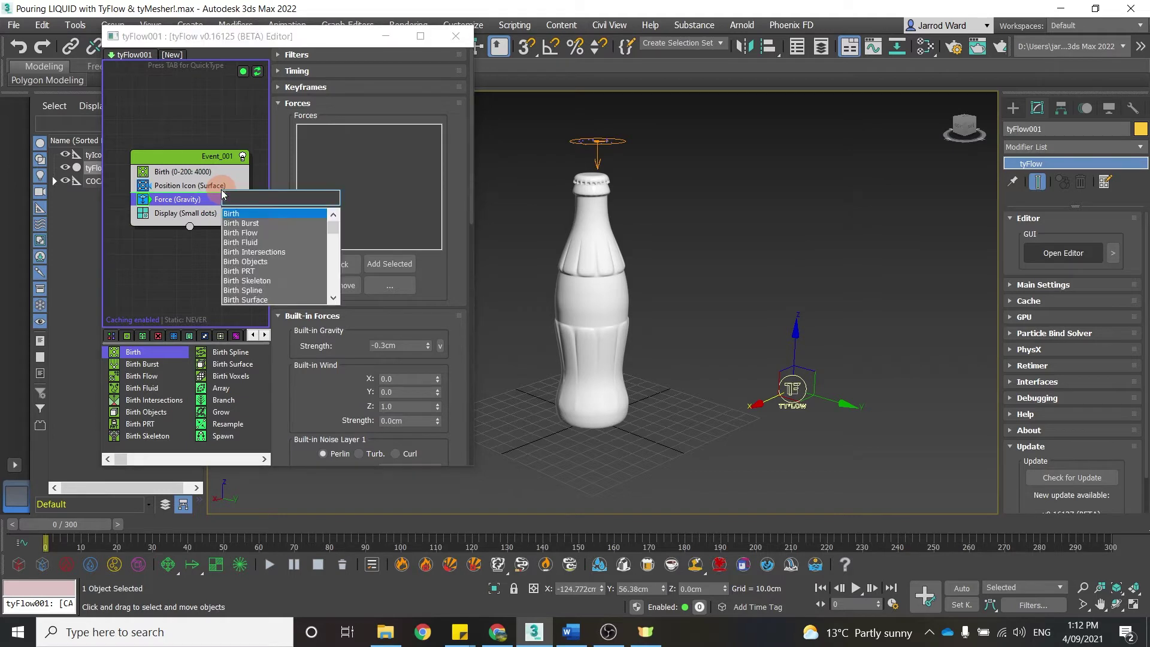
pyautogui.write('COLL')
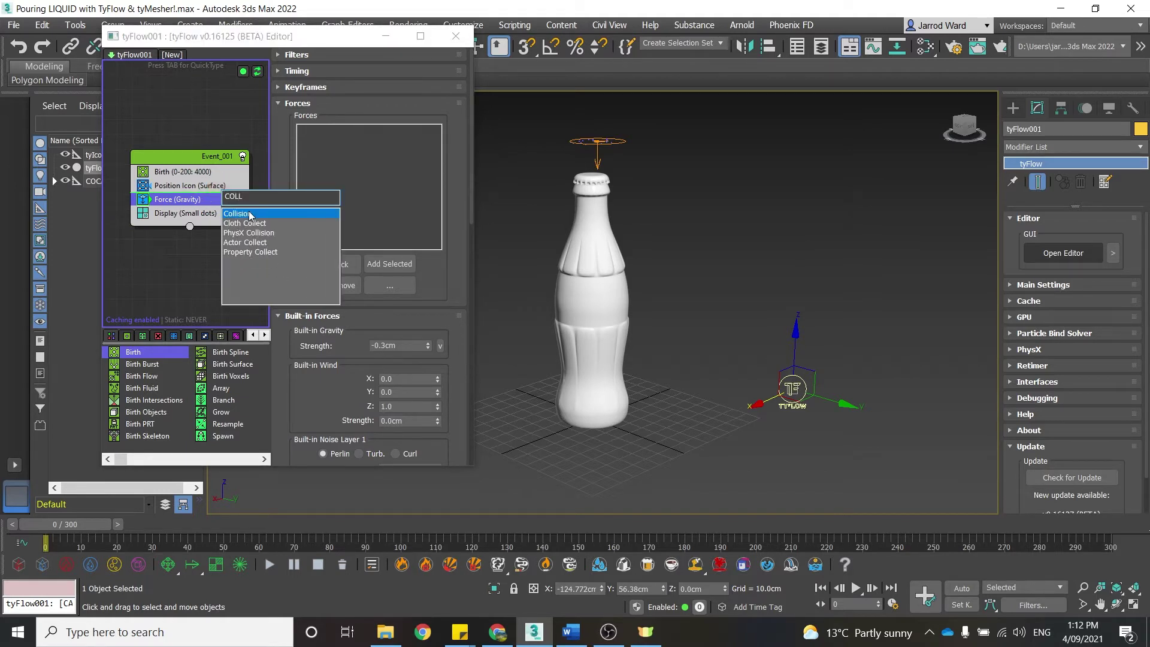
pyautogui.click(250, 214)
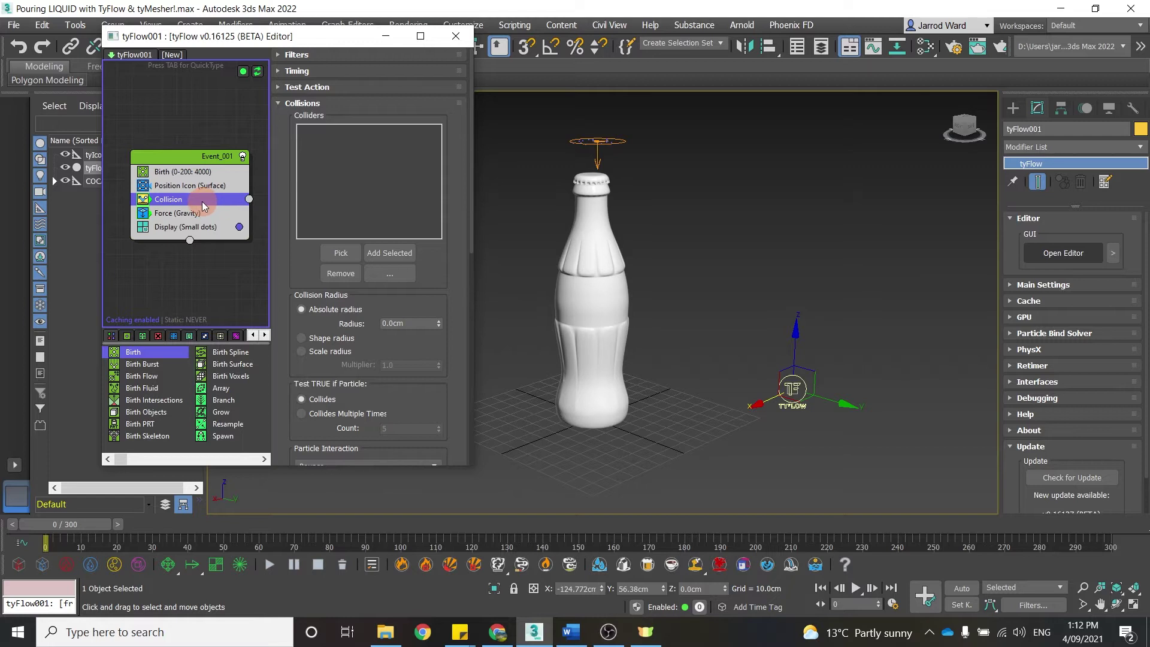
pyautogui.click(340, 253)
pyautogui.click(594, 259)
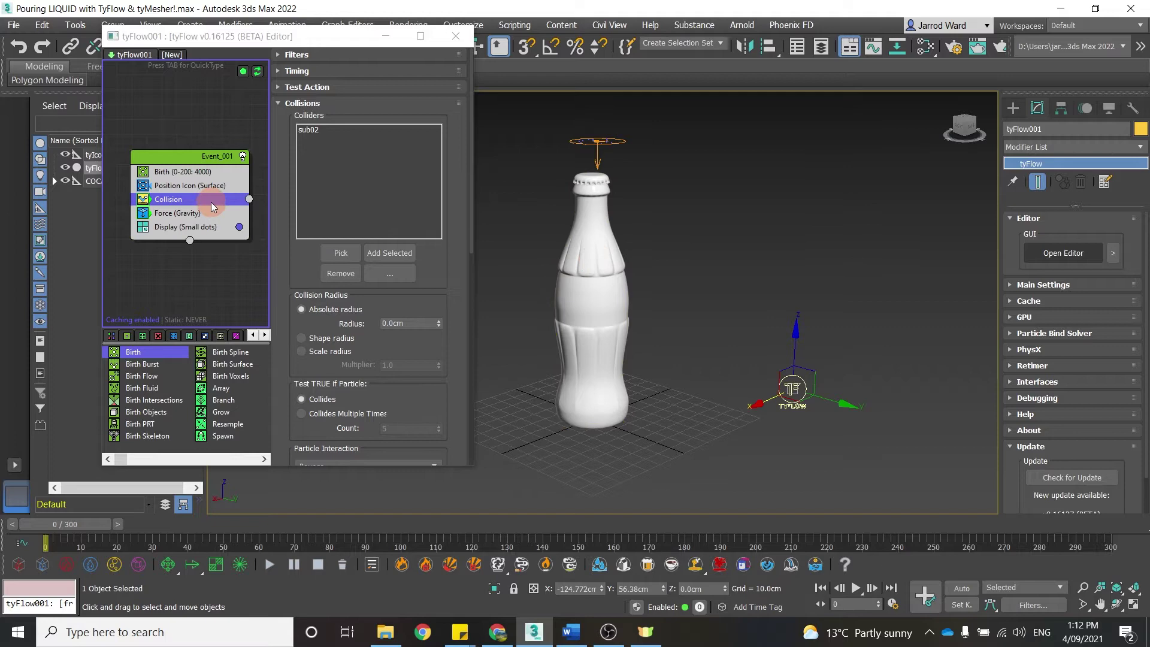
pyautogui.moveTo(211, 203); pyautogui.dragTo(155, 386)
pyautogui.moveTo(80, 529); pyautogui.dragTo(0, 525)
pyautogui.click(109, 522)
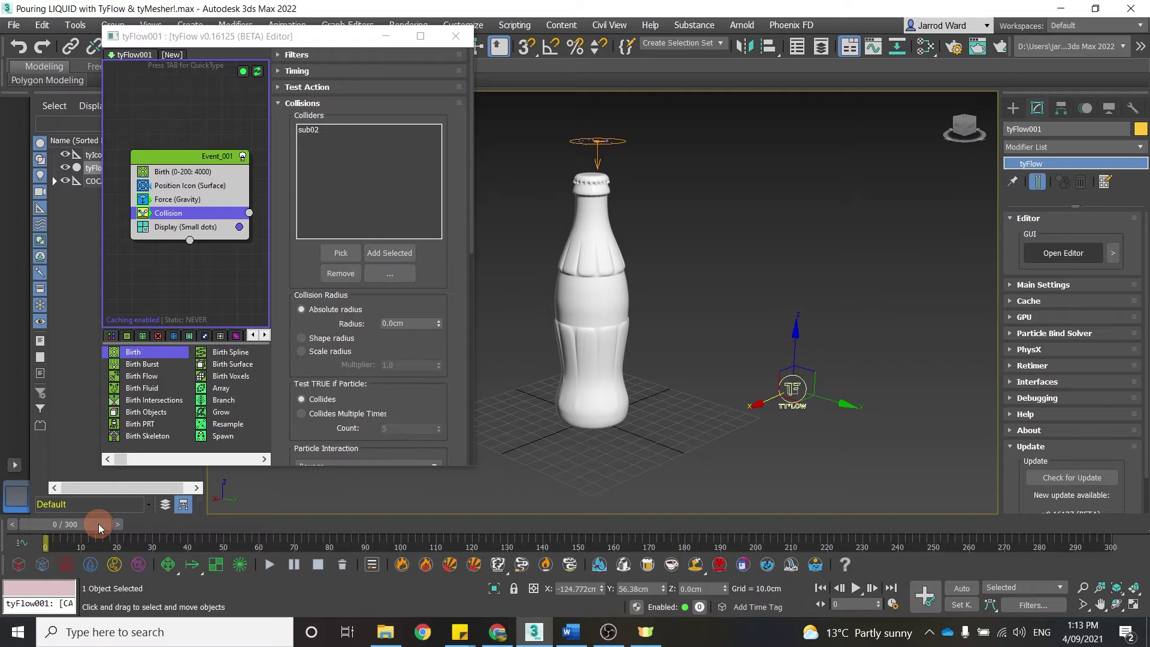
# Create a tyMesher object beside the tyFlow icon.
pyautogui.click(1014, 108)
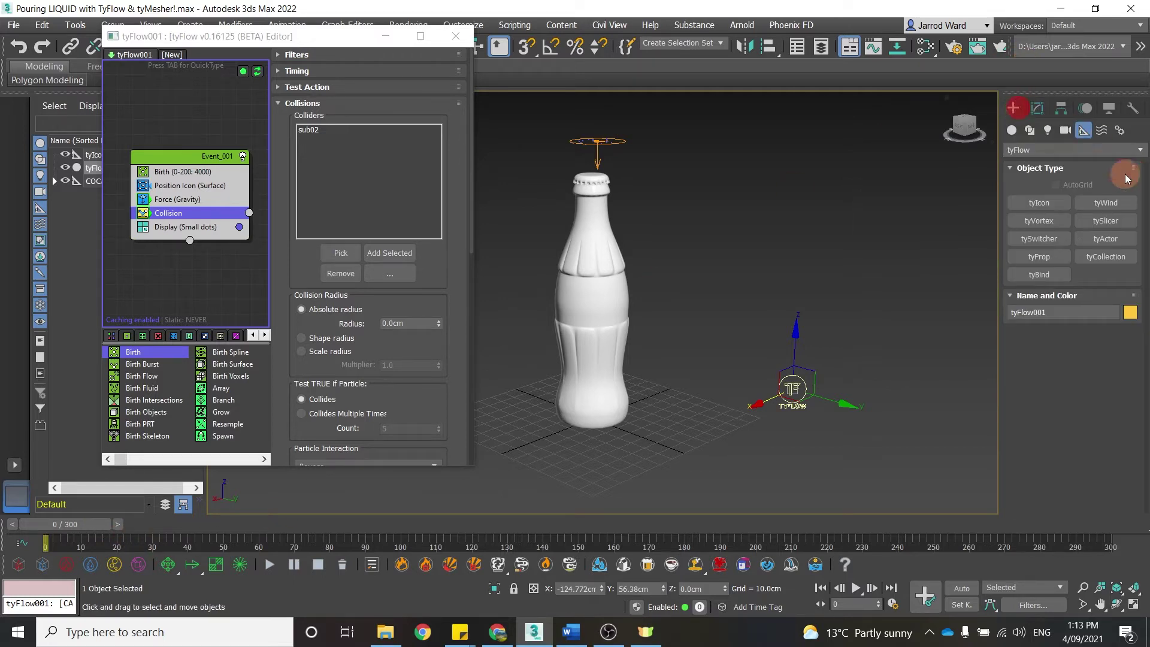
pyautogui.click(1012, 130)
pyautogui.click(1072, 150)
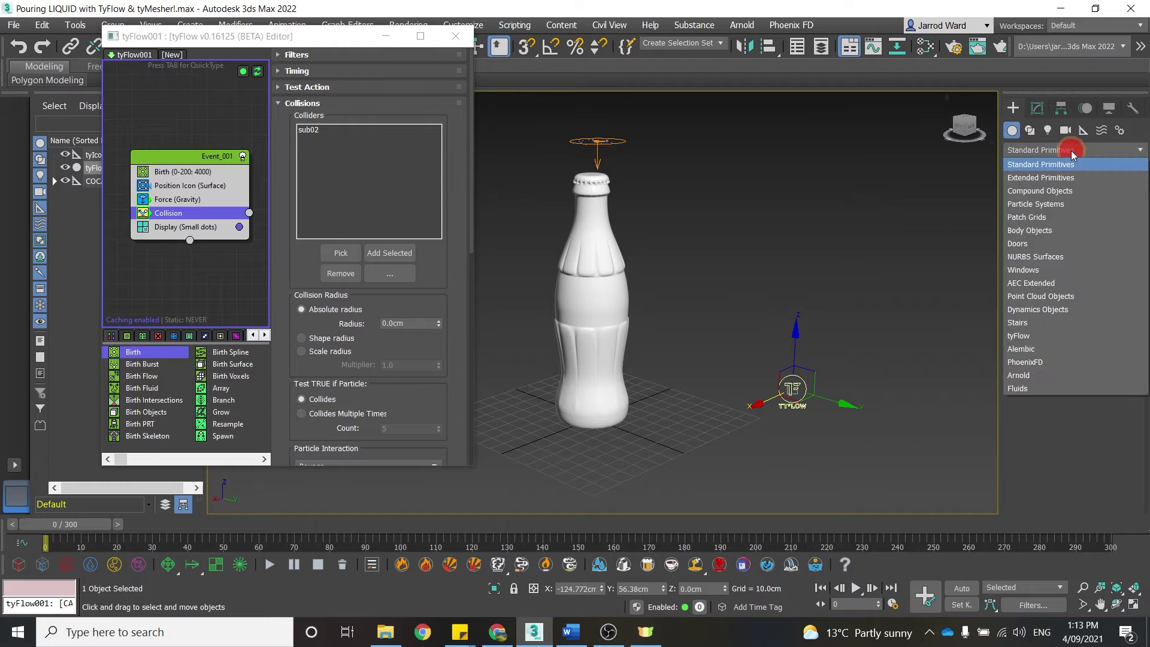
pyautogui.click(1026, 336)
pyautogui.click(1116, 203)
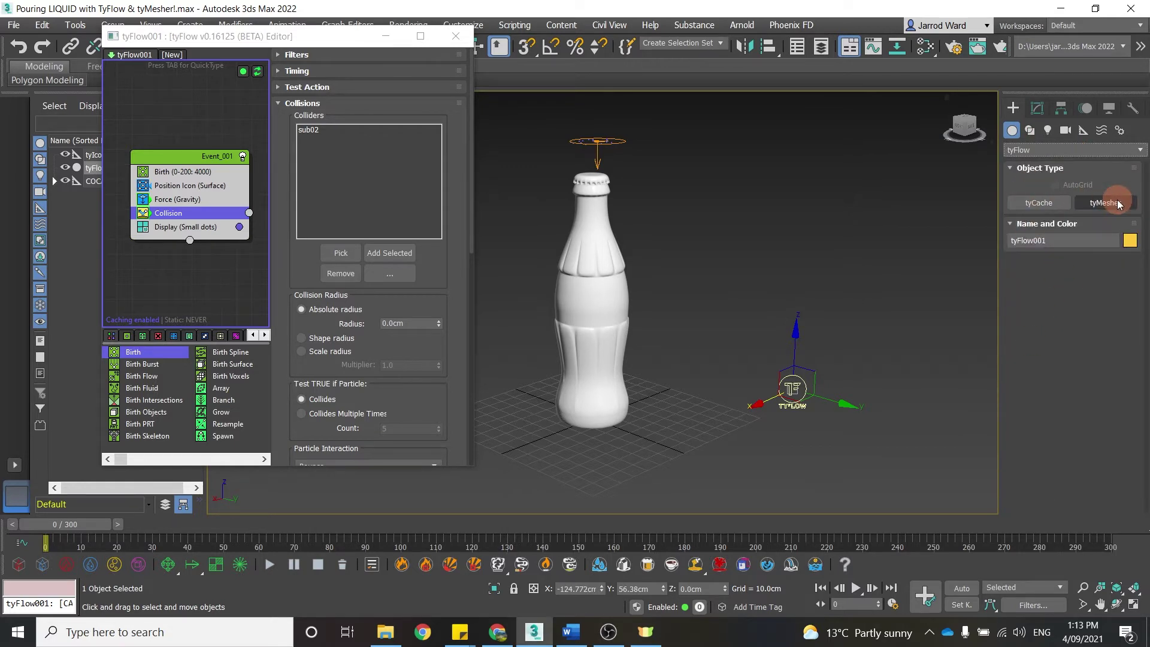
pyautogui.moveTo(858, 386); pyautogui.dragTo(882, 390)
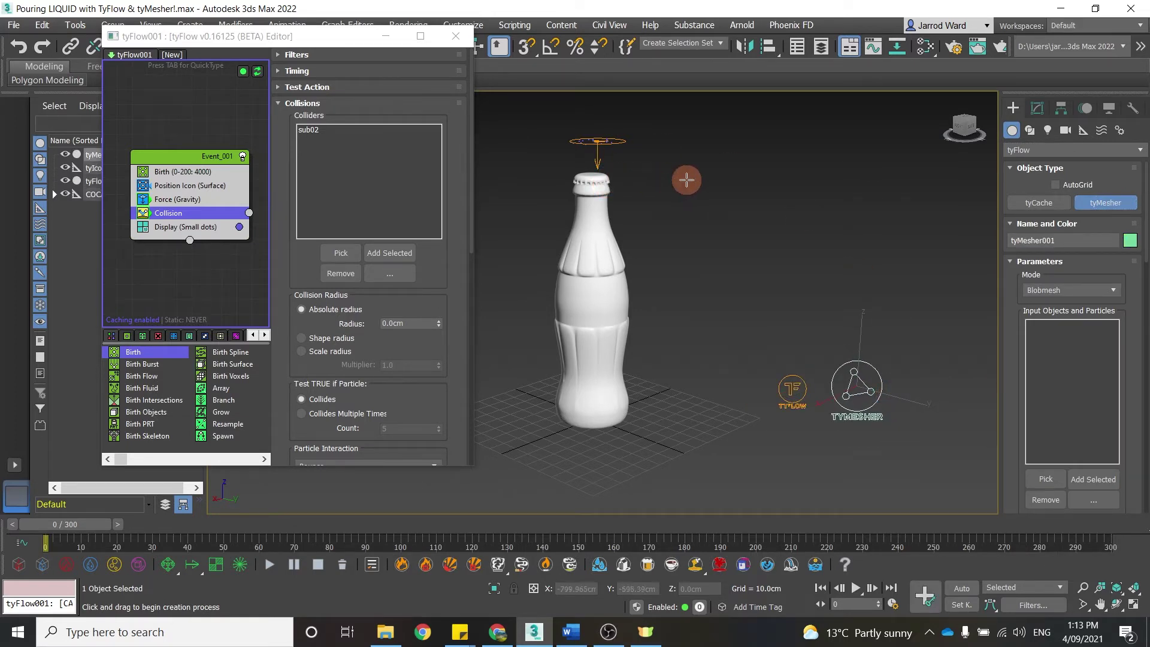
# Feed the tyFlow particles into the mesher and preview the pour at frames 84 and 43.
pyautogui.click(1047, 479)
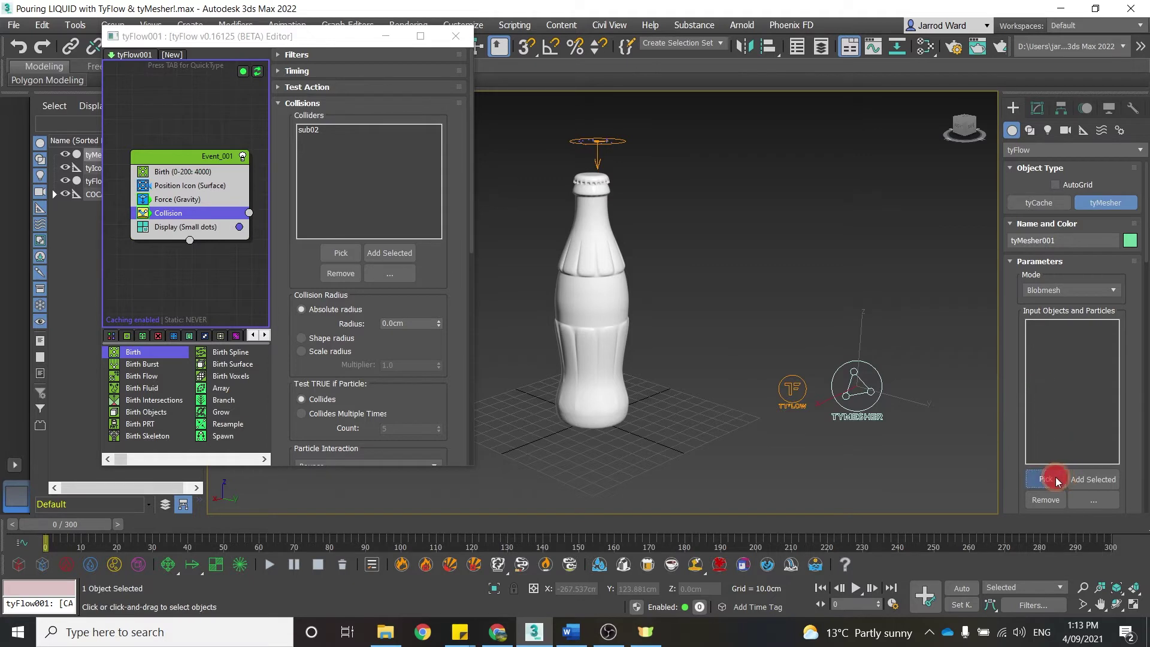
pyautogui.click(800, 388)
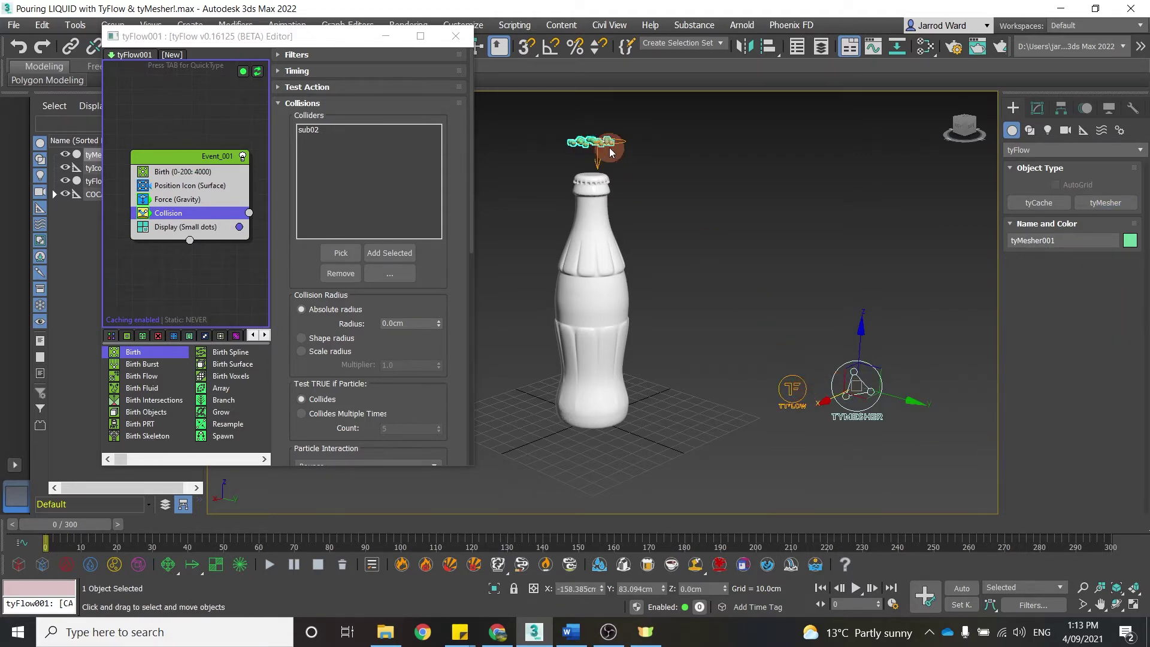
pyautogui.scroll(3, 596, 163)
pyautogui.scroll(2, 596, 165)
pyautogui.scroll(-2, 595, 164)
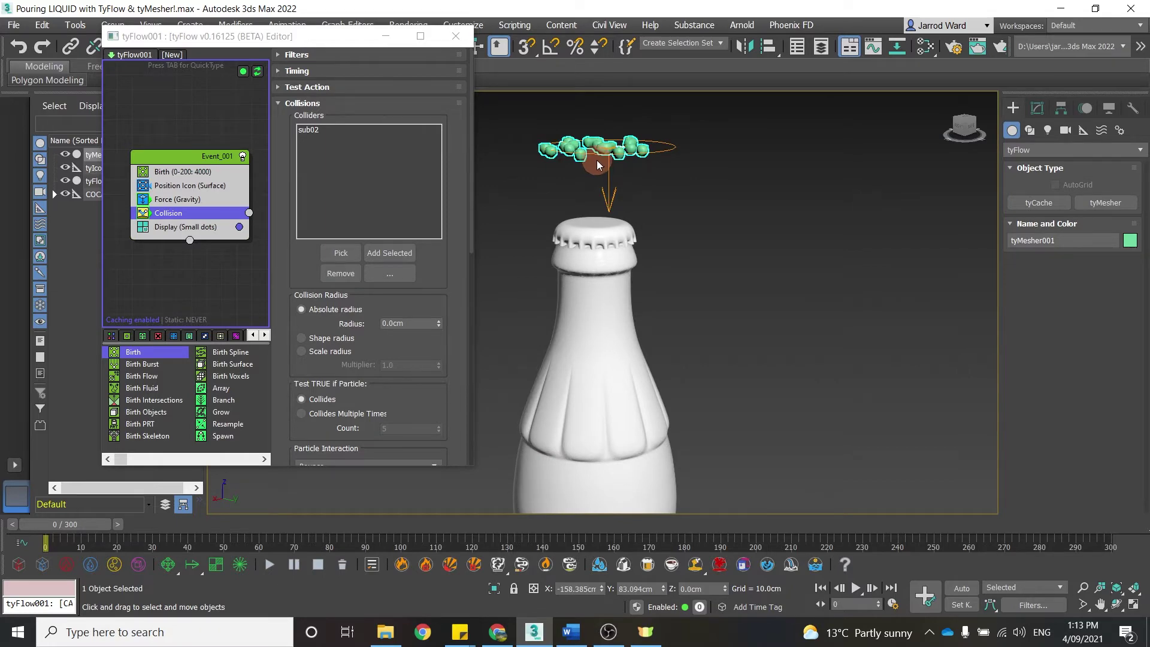
pyautogui.scroll(-2, 594, 162)
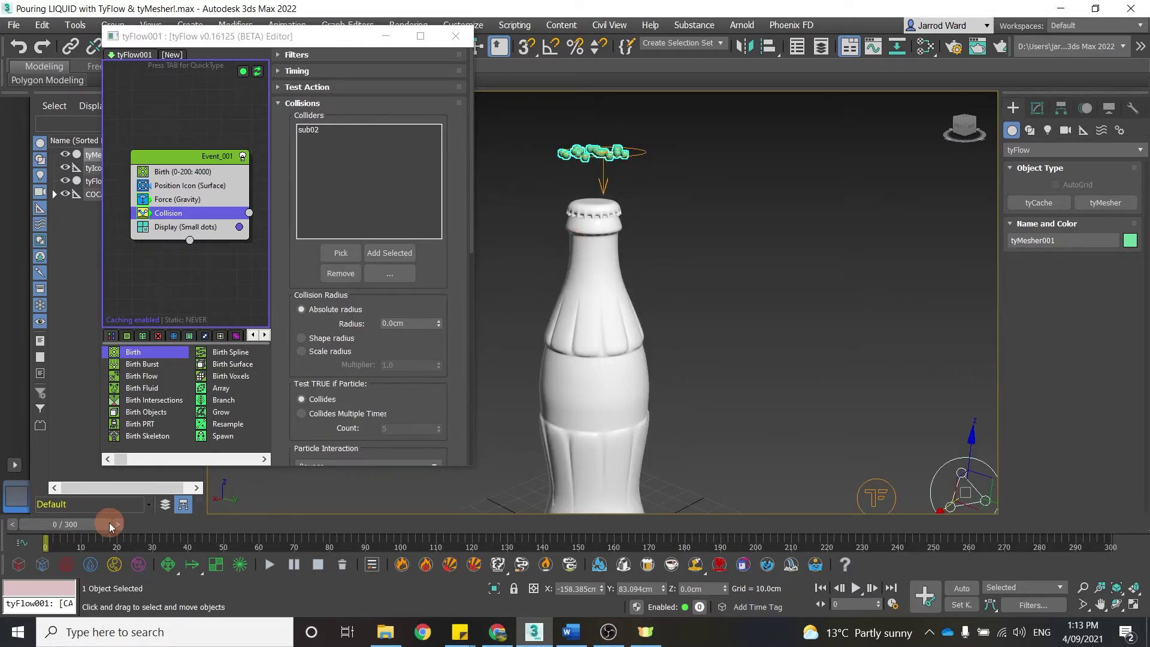
pyautogui.moveTo(109, 523); pyautogui.dragTo(165, 509)
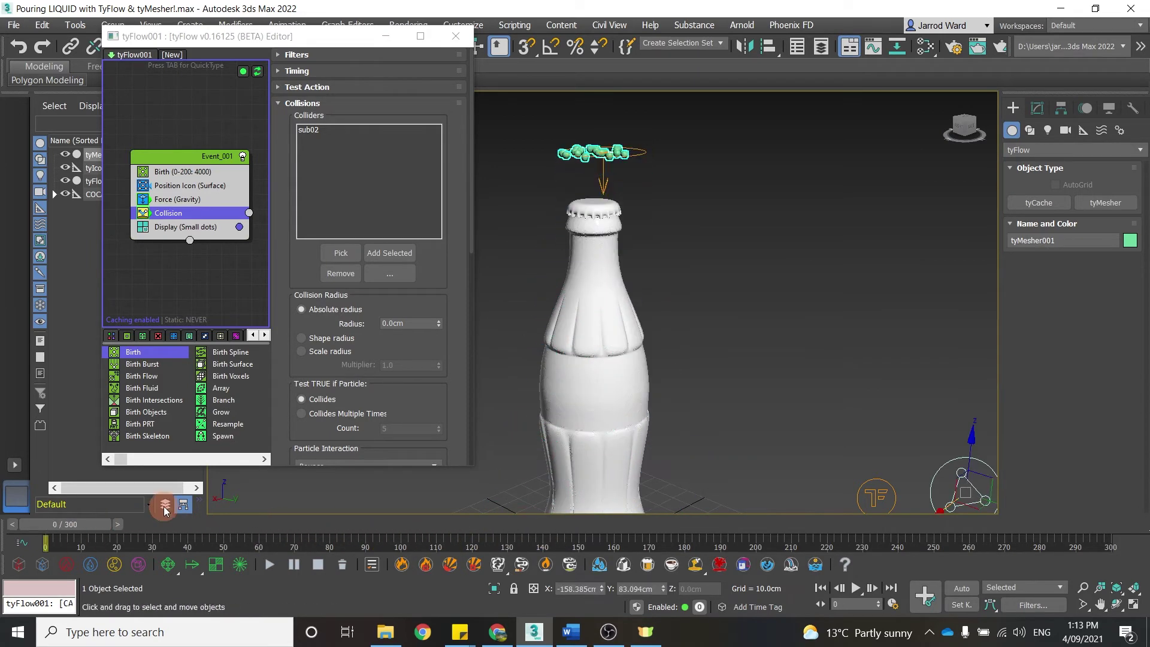
pyautogui.scroll(-3, 664, 340)
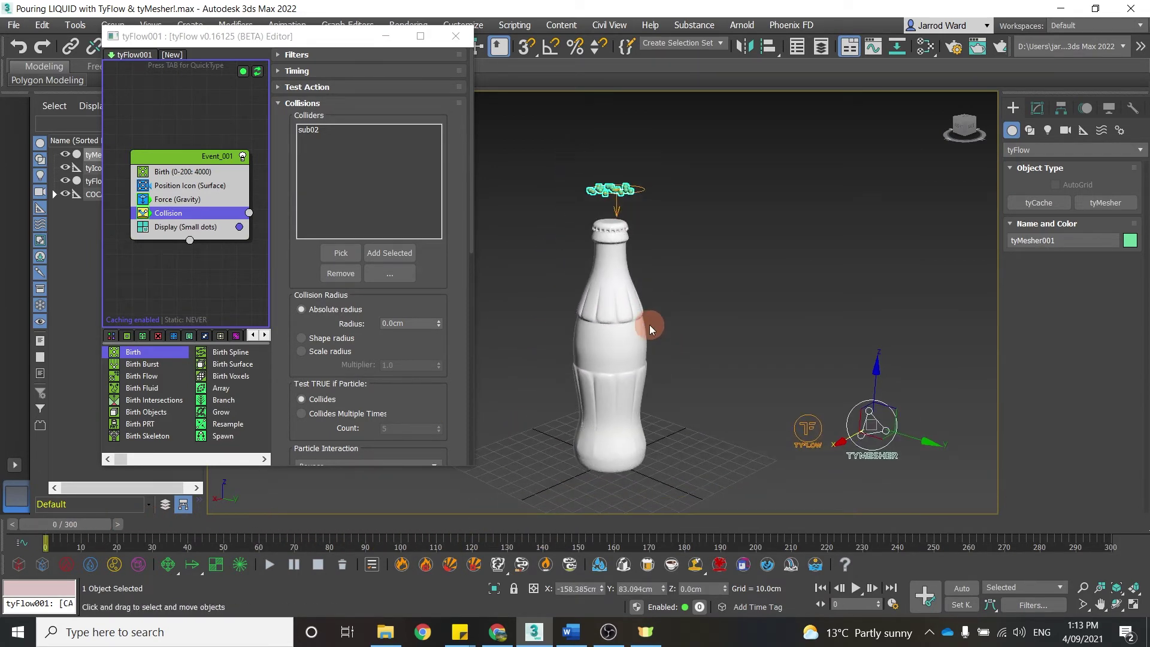
pyautogui.moveTo(90, 524)
pyautogui.mouseDown()
pyautogui.moveTo(250, 523)
pyautogui.moveTo(84, 525)
pyautogui.mouseUp()
pyautogui.click(142, 262)
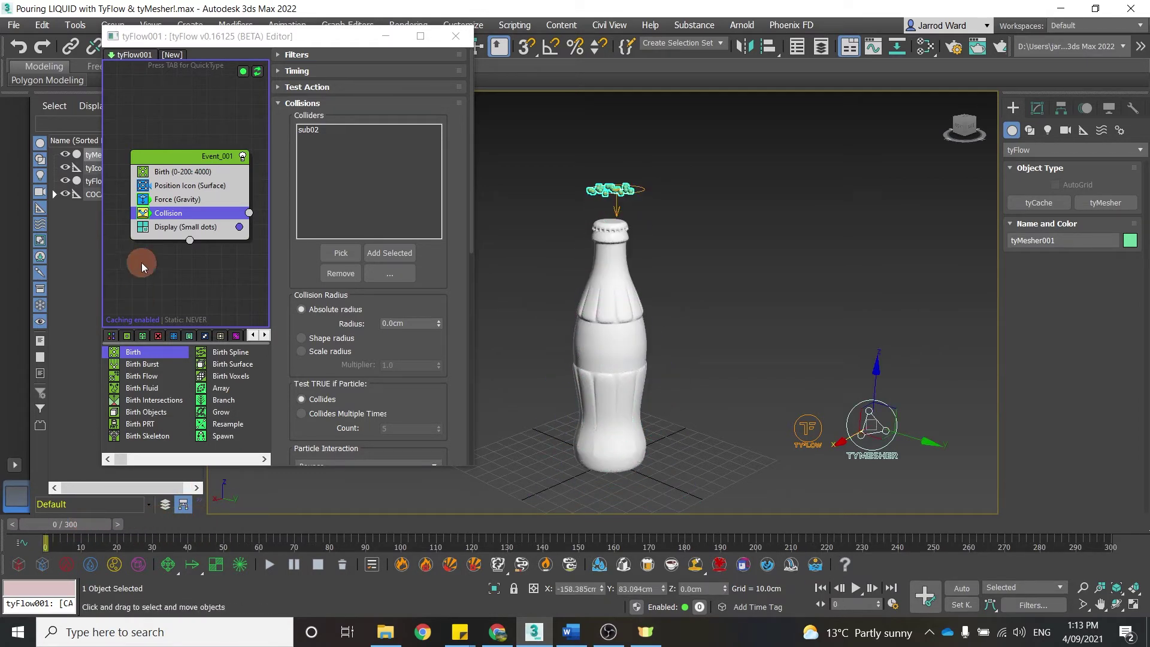
# Add a Particle Bind operator below Collision and preview the bound particles at frame 91.
pyautogui.click(183, 213)
pyautogui.press('Tab')
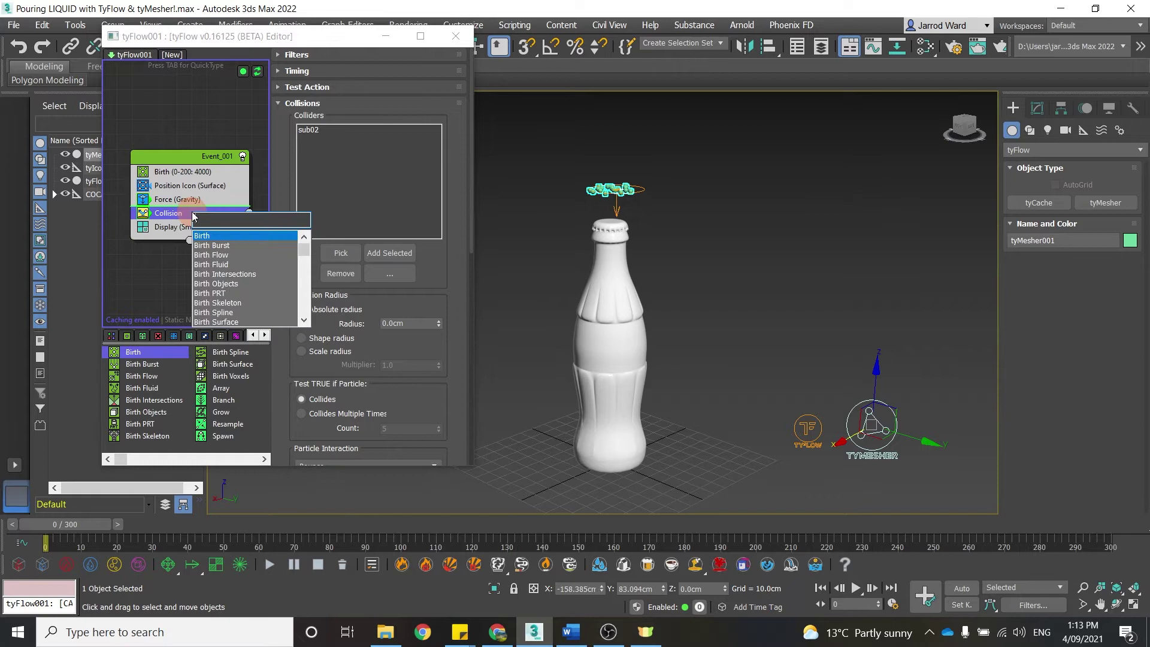
pyautogui.write('PART')
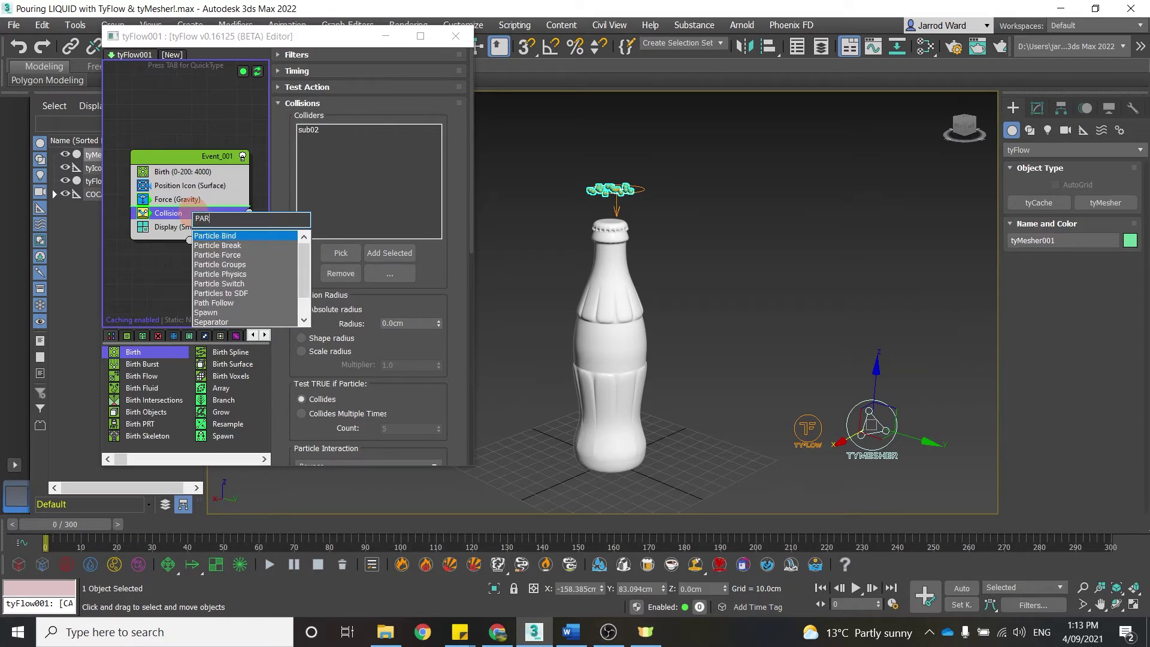
pyautogui.click(207, 237)
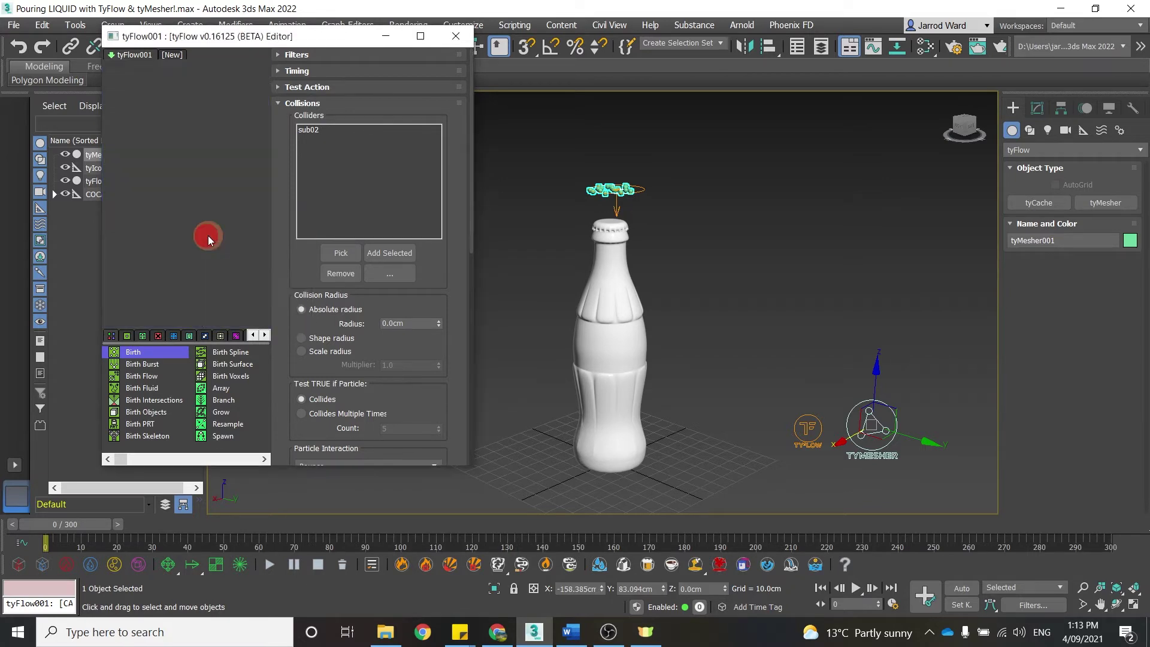
pyautogui.moveTo(200, 213); pyautogui.dragTo(197, 234)
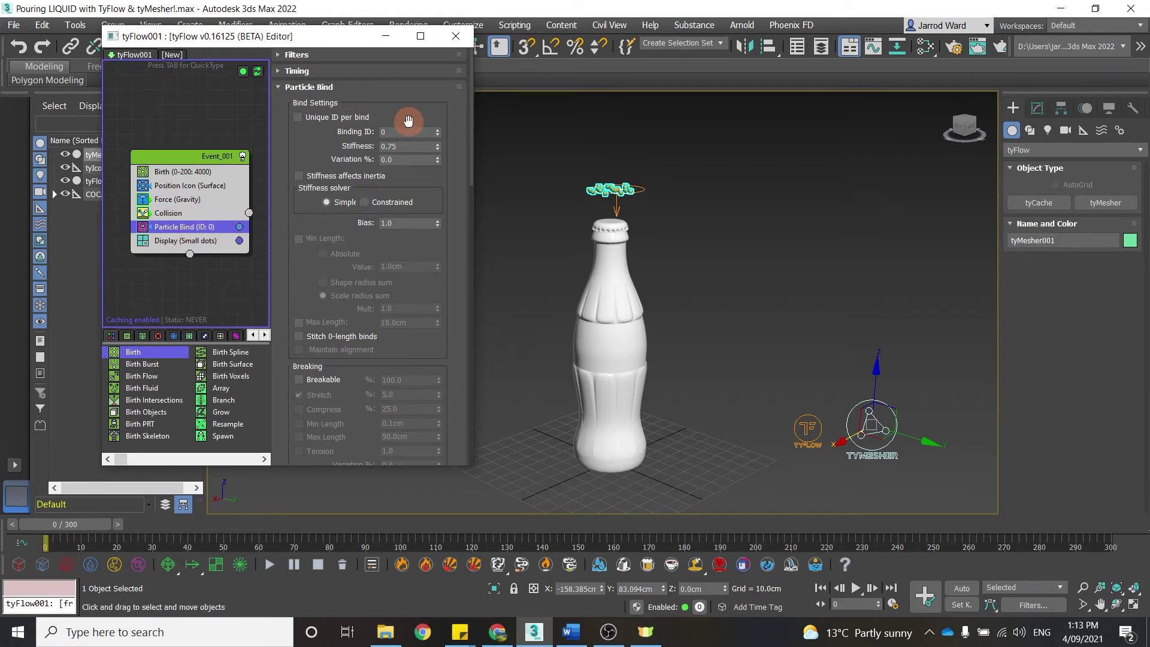
pyautogui.click(99, 525)
pyautogui.moveTo(97, 523)
pyautogui.mouseDown()
pyautogui.moveTo(457, 533)
pyautogui.moveTo(95, 526)
pyautogui.mouseUp()
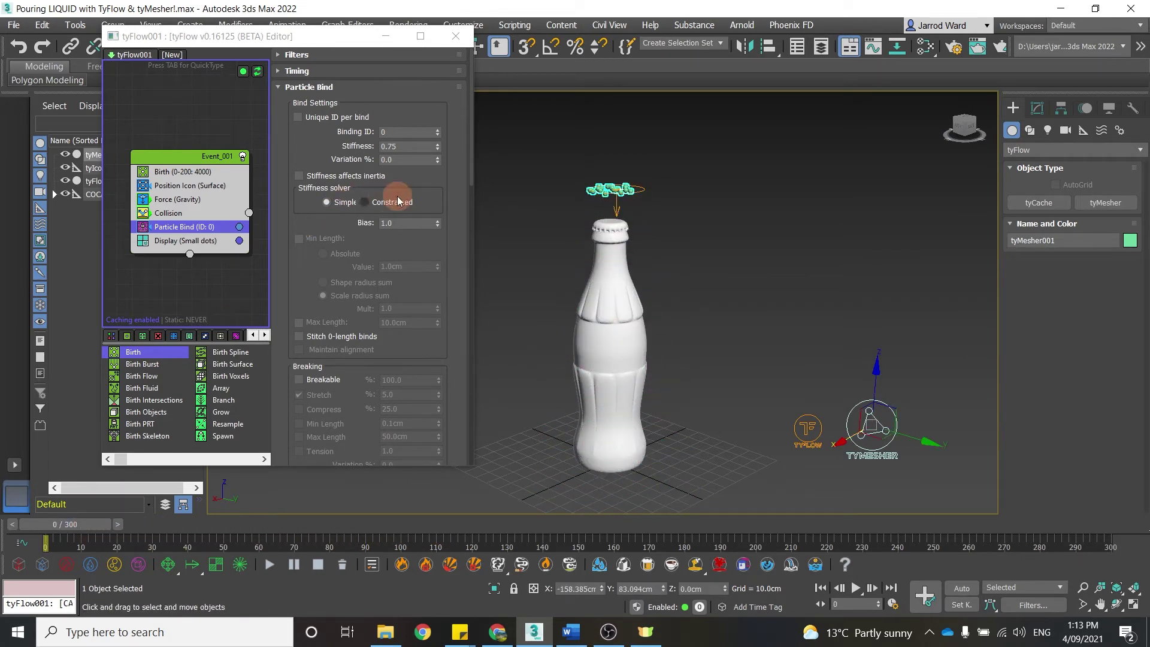
# Set bind stiffness to 0.5 and make binds breakable at 70%, then preview frame 45.
pyautogui.click(415, 149)
pyautogui.doubleClick(420, 148)
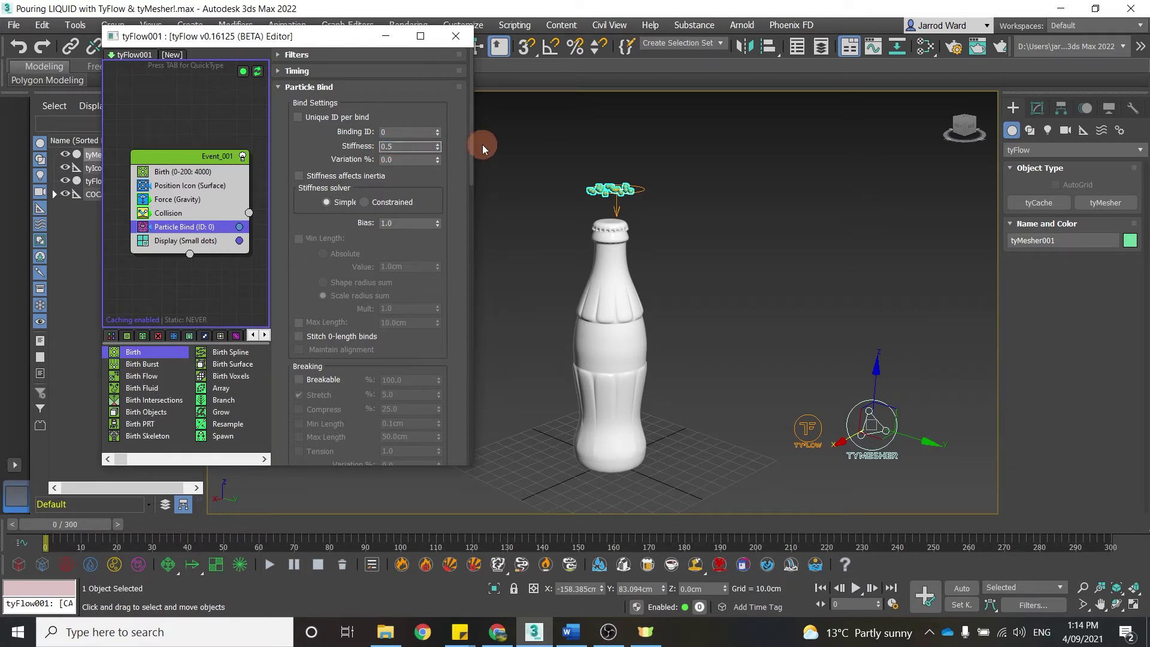
pyautogui.click(327, 381)
pyautogui.click(413, 381)
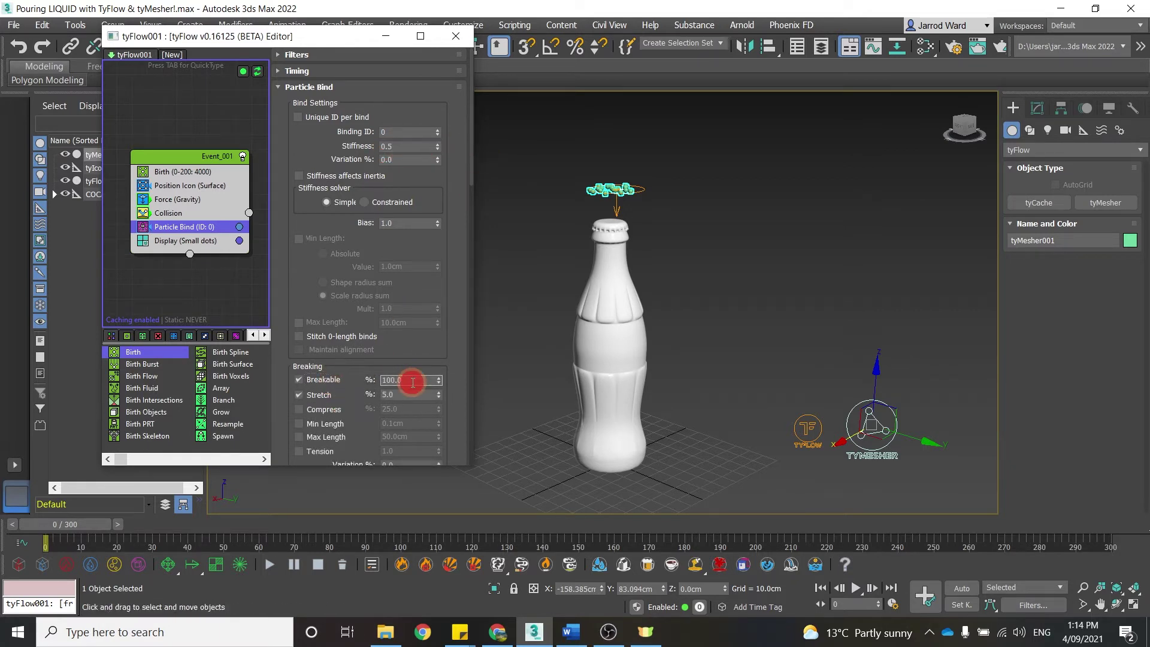
pyautogui.moveTo(413, 382); pyautogui.dragTo(369, 378)
pyautogui.write('7')
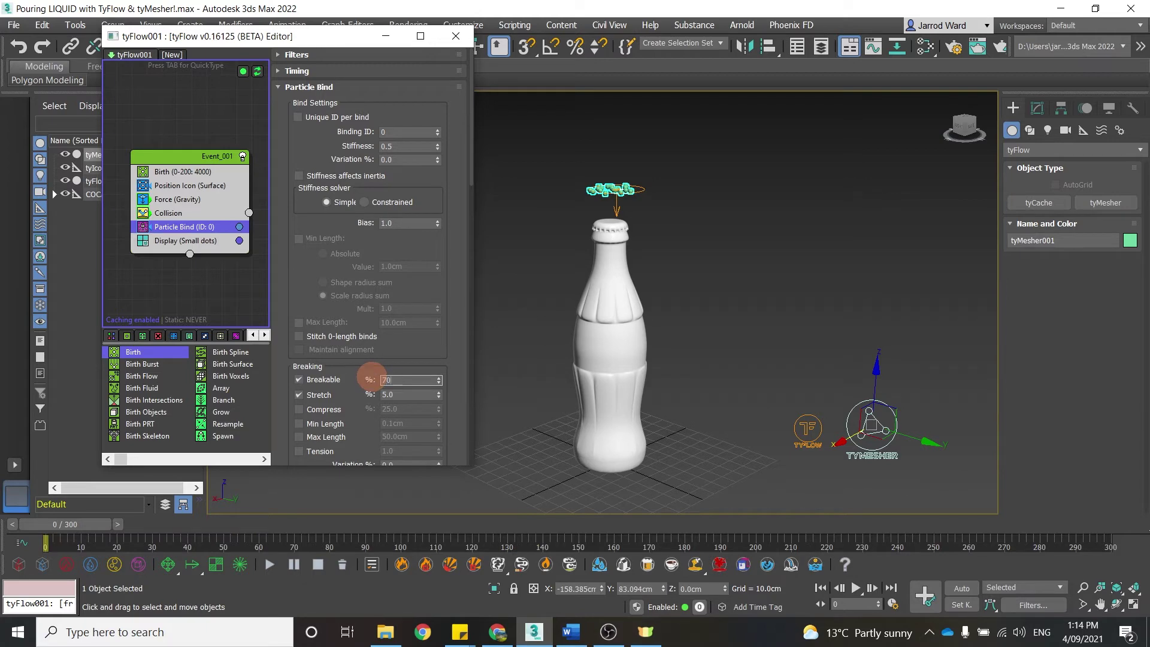
pyautogui.write('0')
pyautogui.press('Return')
pyautogui.click(89, 524)
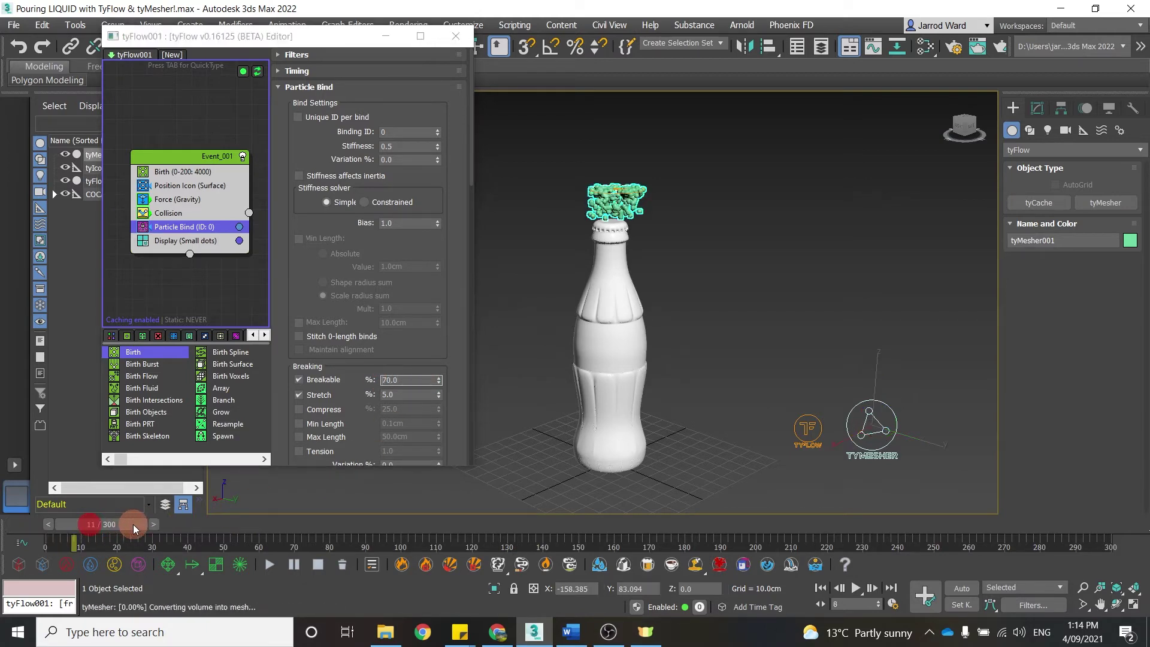
pyautogui.moveTo(133, 524); pyautogui.dragTo(45, 516)
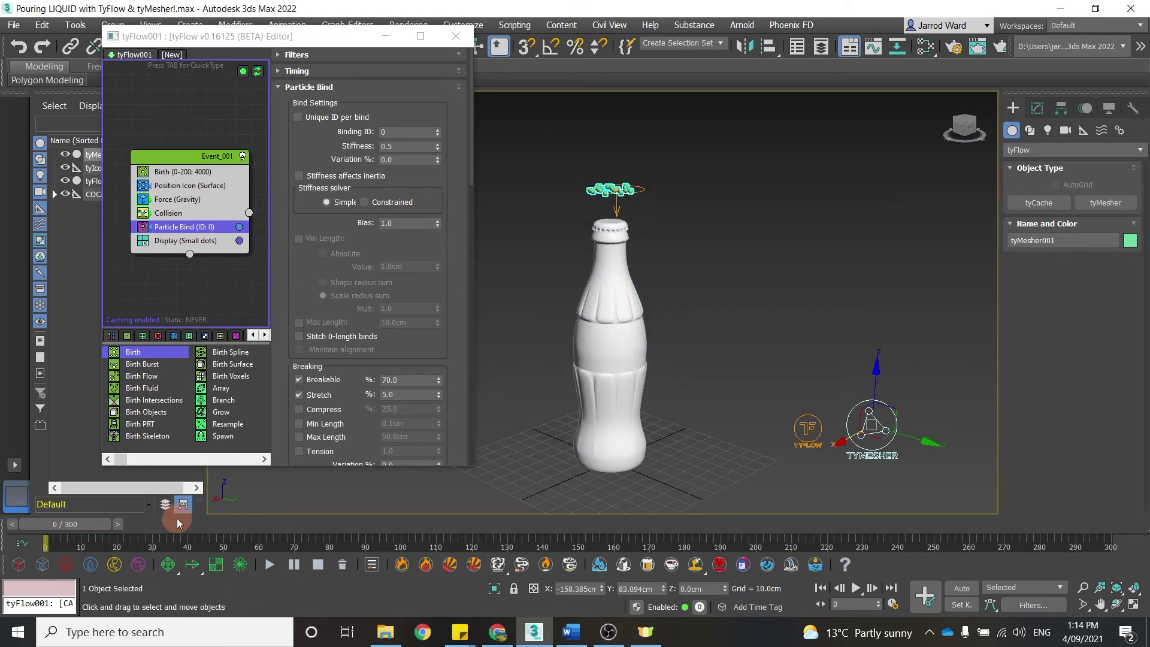
# Draw a planar Deflector on the ground and centre it at X 0, Y 0.
pyautogui.scroll(-3, 597, 413)
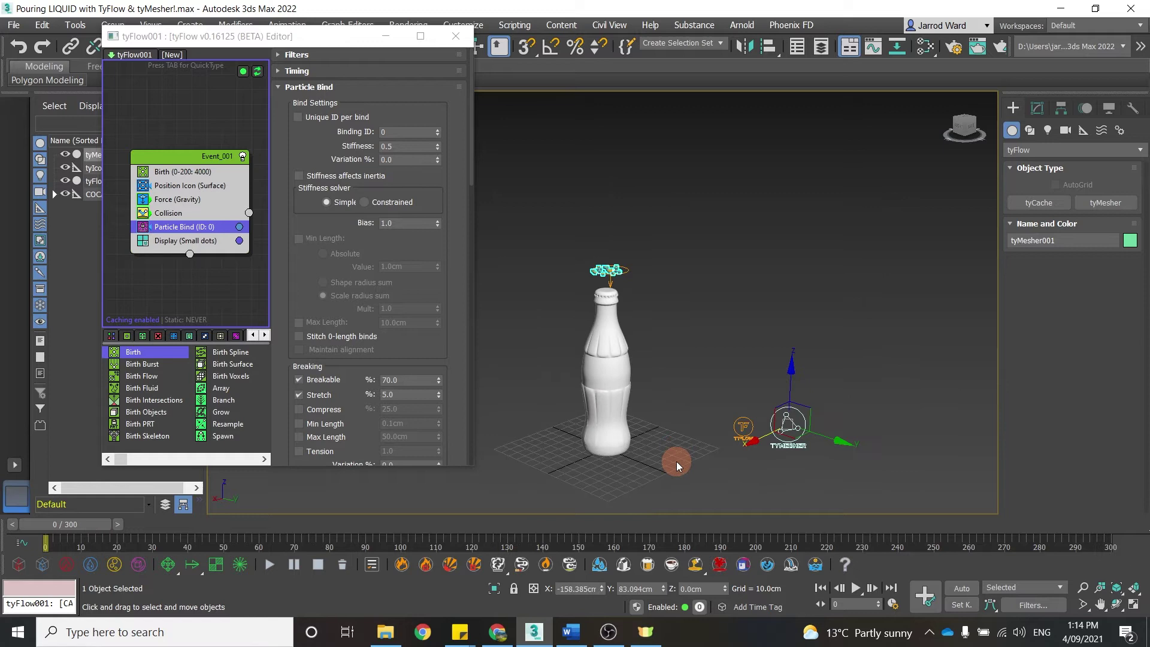
pyautogui.click(1103, 131)
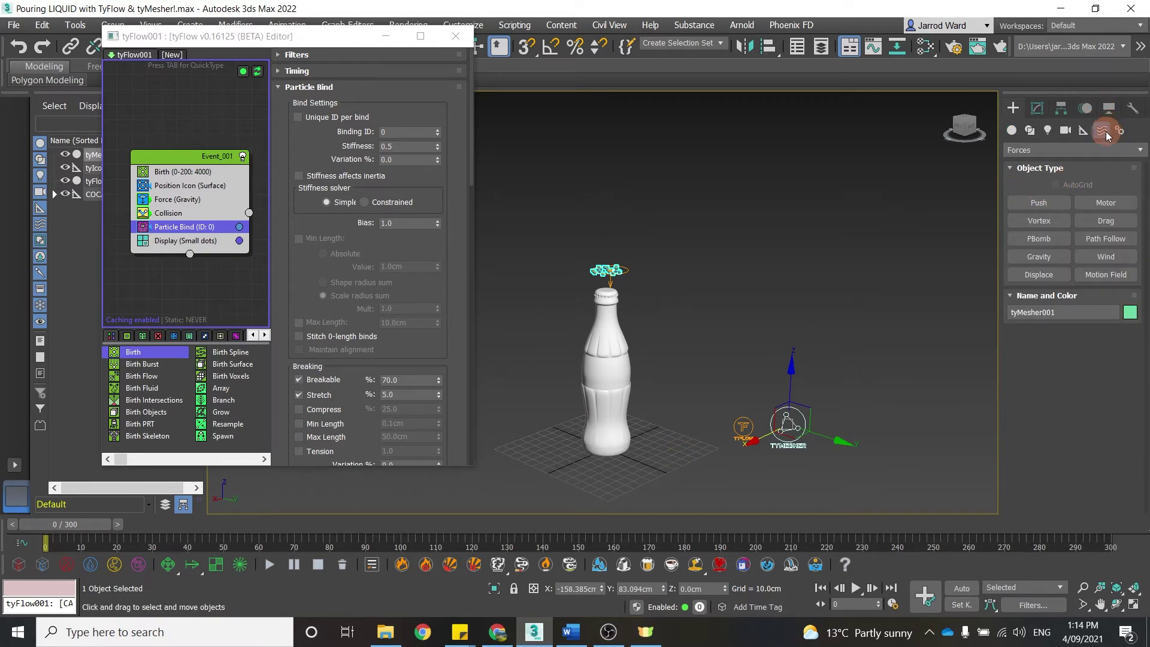
pyautogui.click(1057, 149)
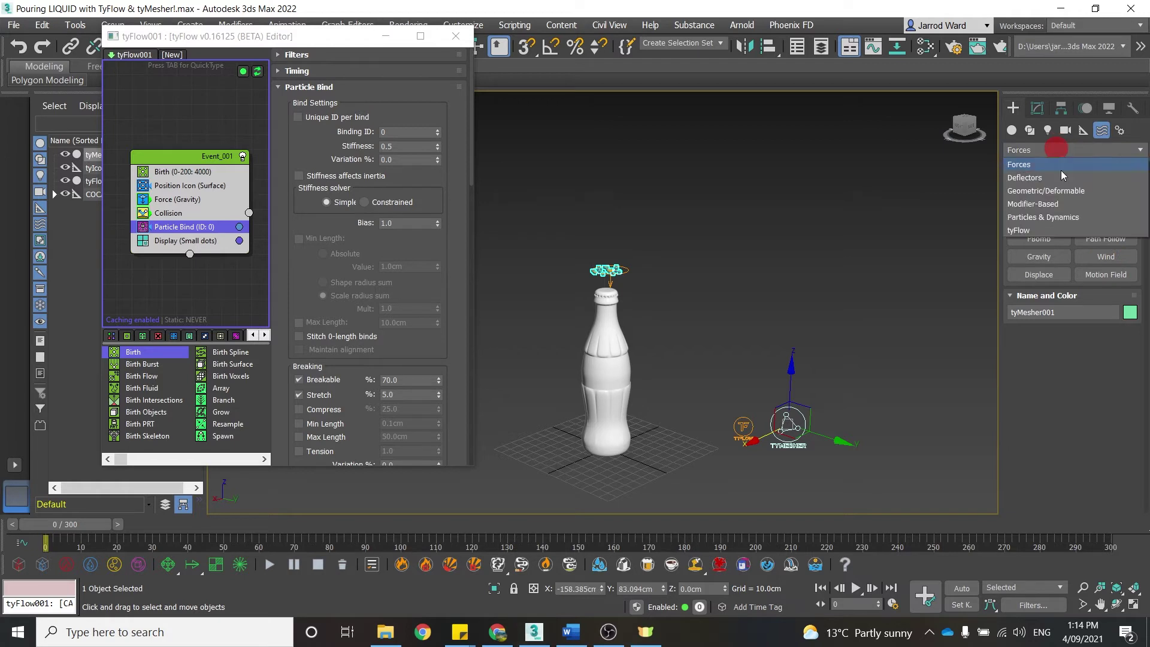
pyautogui.click(1043, 178)
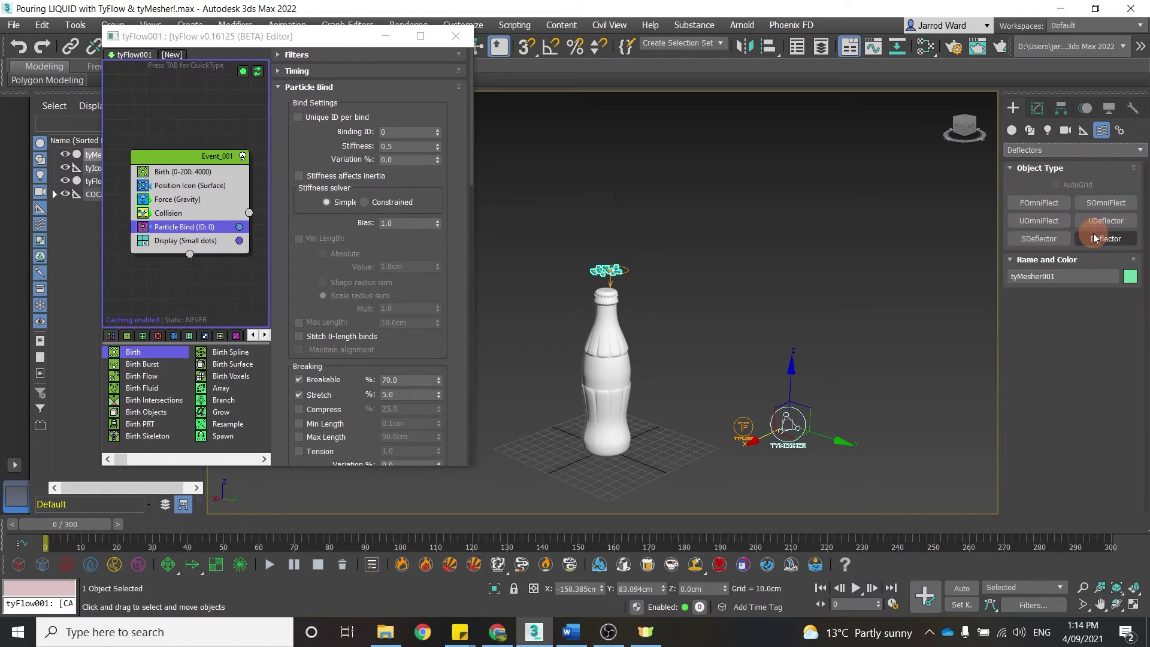
pyautogui.click(1094, 239)
pyautogui.scroll(-2, 565, 418)
pyautogui.moveTo(511, 426); pyautogui.dragTo(781, 432)
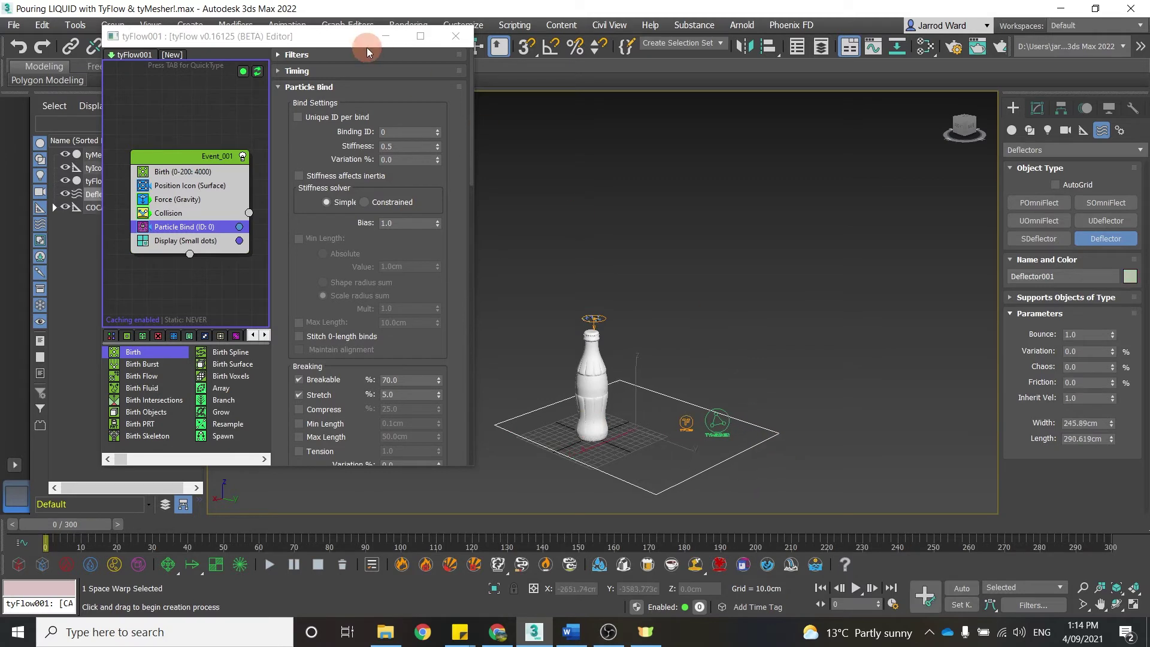
pyautogui.moveTo(355, 34); pyautogui.dragTo(353, 87)
pyautogui.click(300, 47)
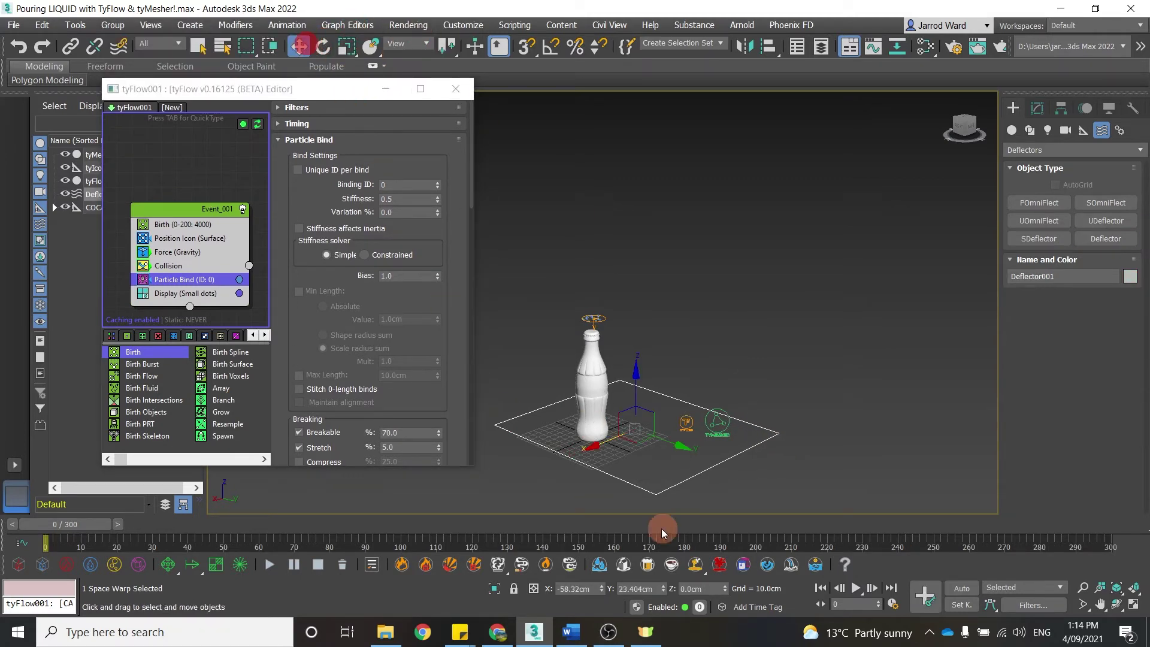
pyautogui.rightClick(601, 588)
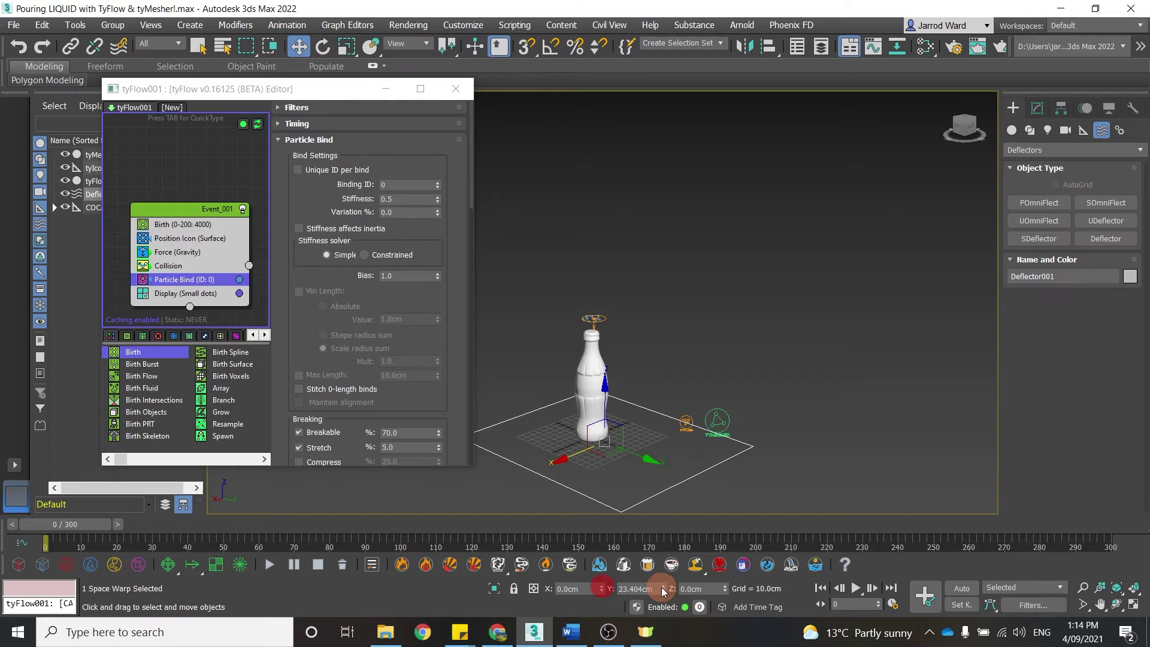
pyautogui.rightClick(663, 590)
# Add Deflector001 as a collider in the Collision operator and preview particles hitting the floor.
pyautogui.scroll(3, 569, 406)
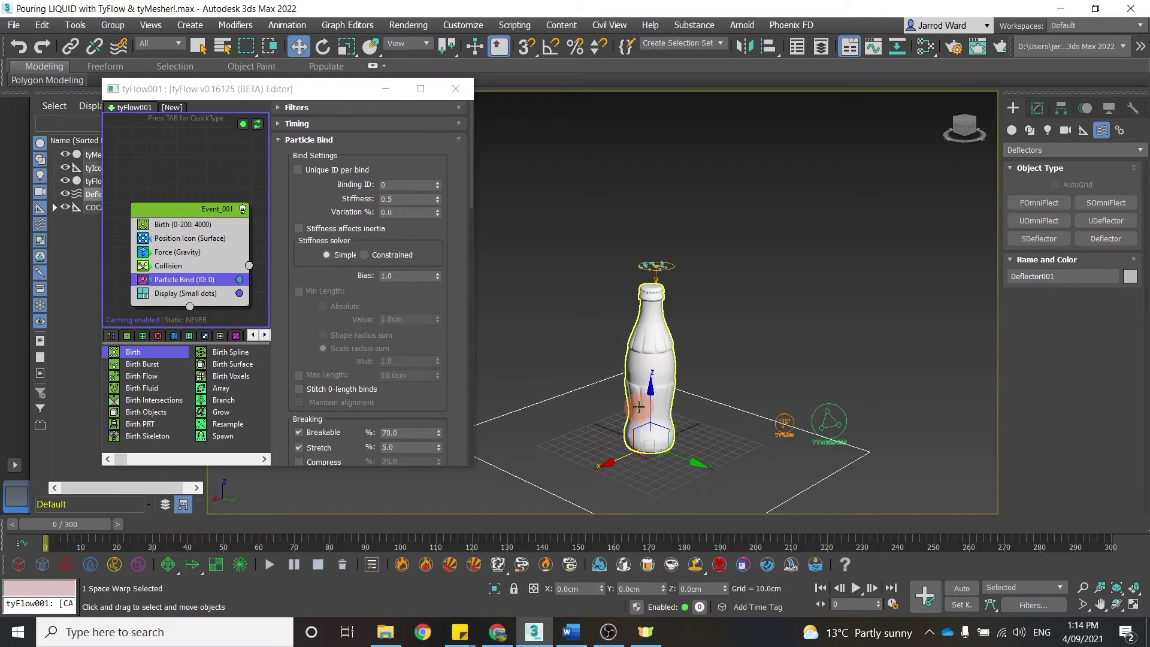
pyautogui.click(196, 266)
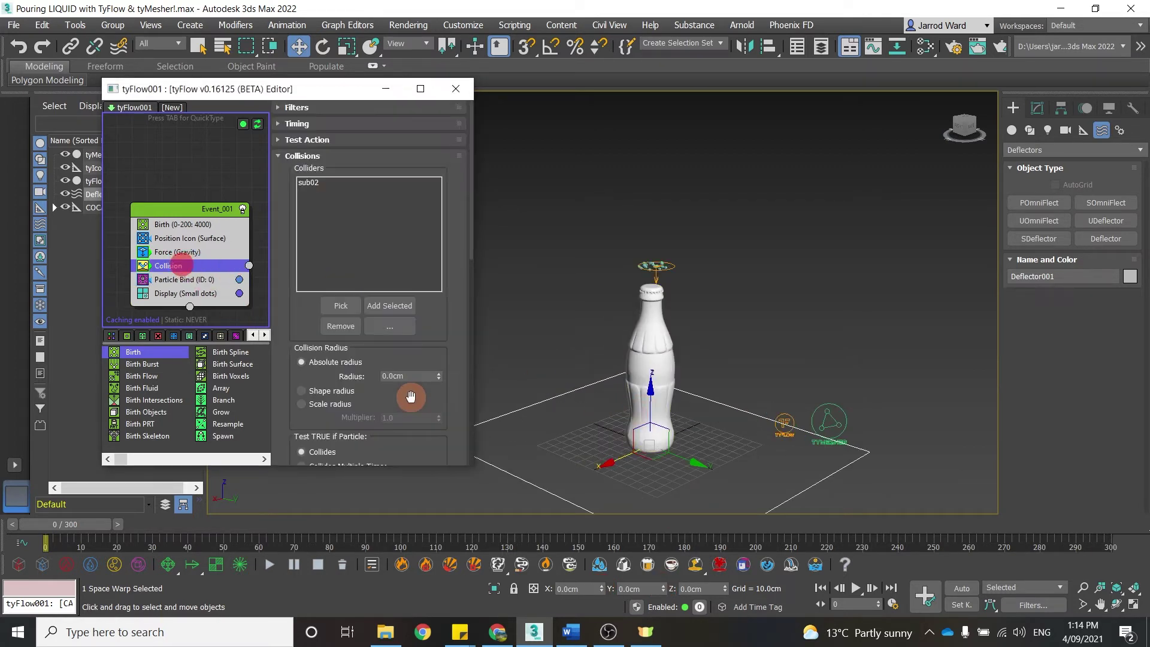
pyautogui.click(336, 306)
pyautogui.click(521, 407)
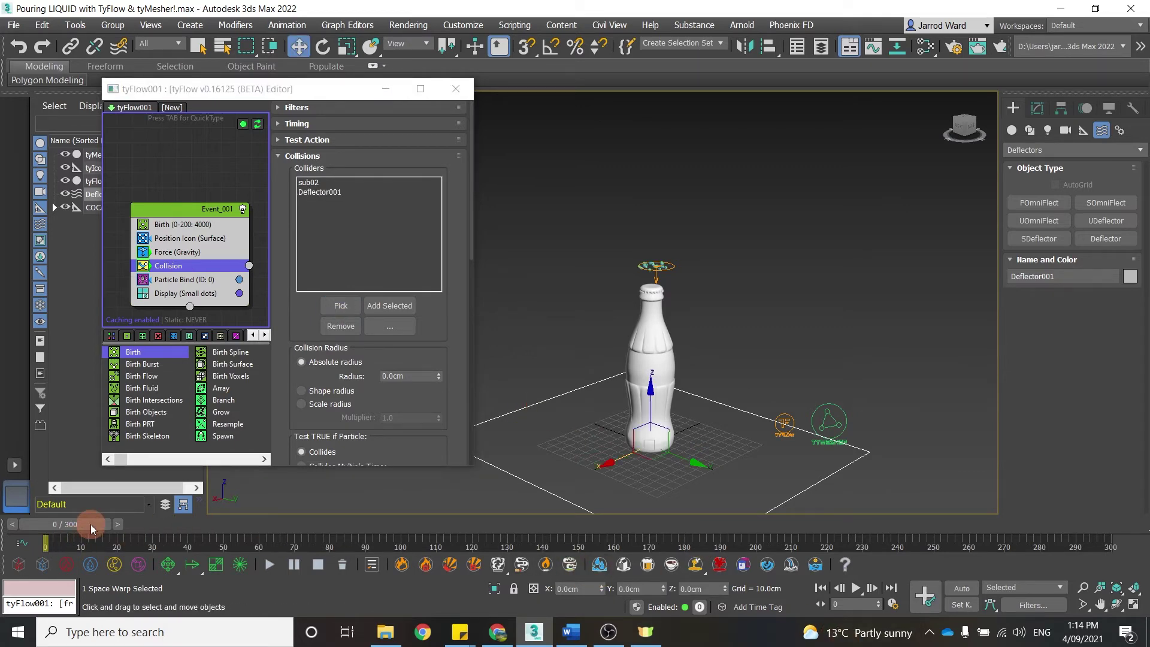
pyautogui.moveTo(91, 523)
pyautogui.mouseDown()
pyautogui.moveTo(529, 533)
pyautogui.moveTo(262, 508)
pyautogui.moveTo(83, 508)
pyautogui.mouseUp()
# Select tyMesher001 and view its Blobmesh settings: radius 1.0cm, voxel size 0.5cm.
pyautogui.press('w')
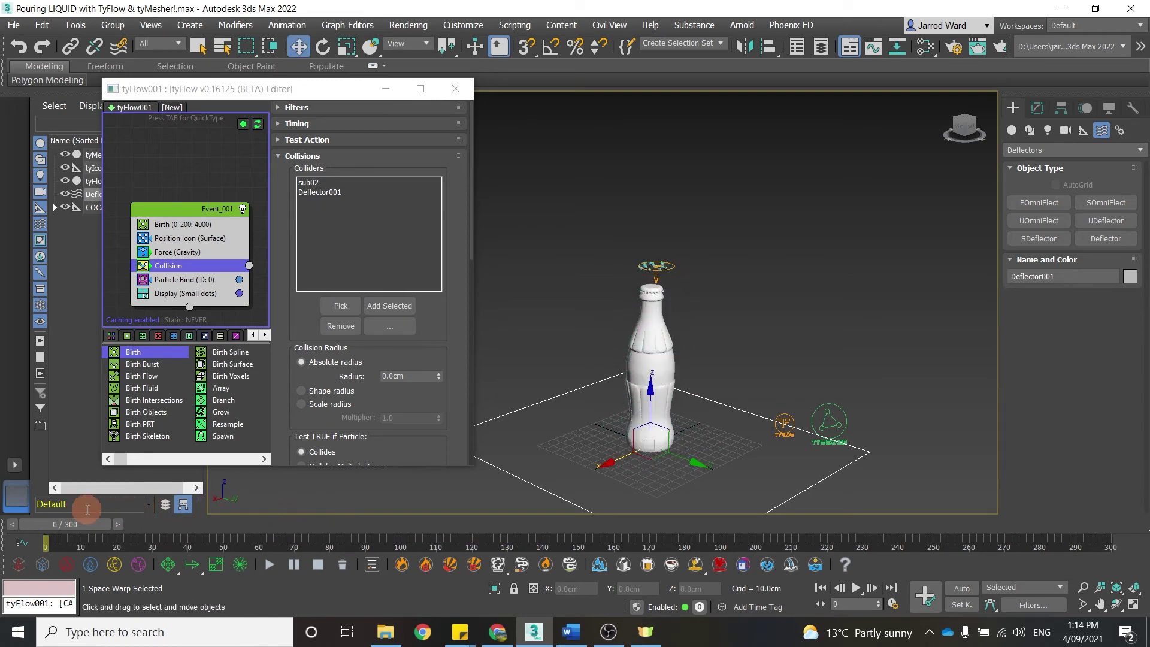
pyautogui.click(830, 420)
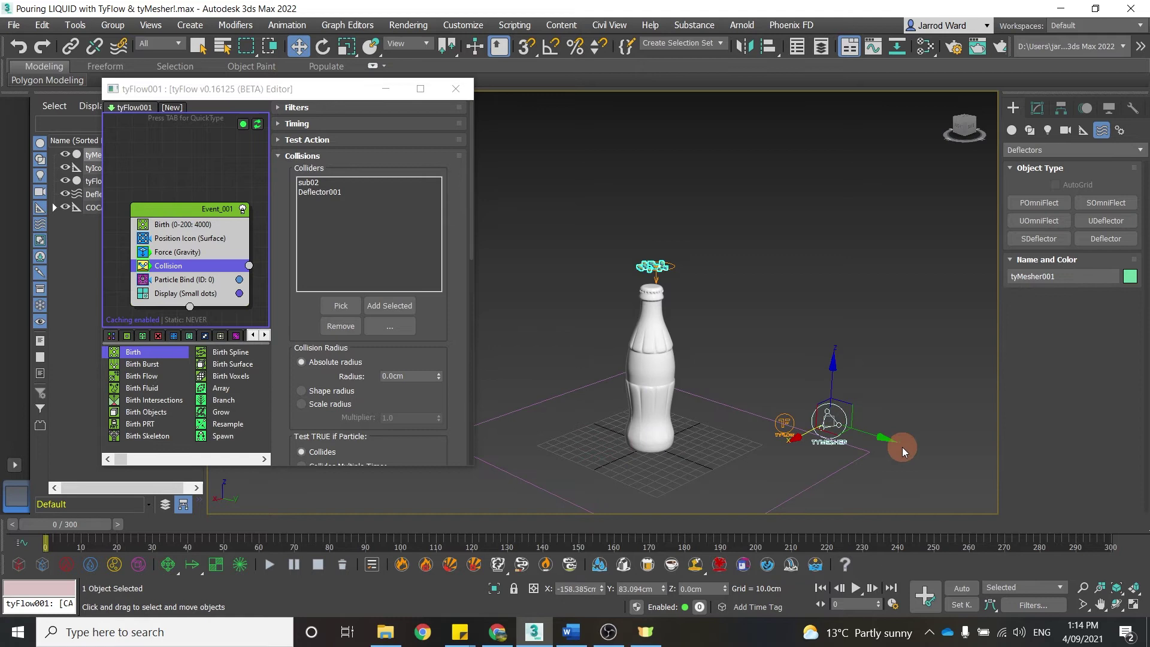
pyautogui.click(1040, 111)
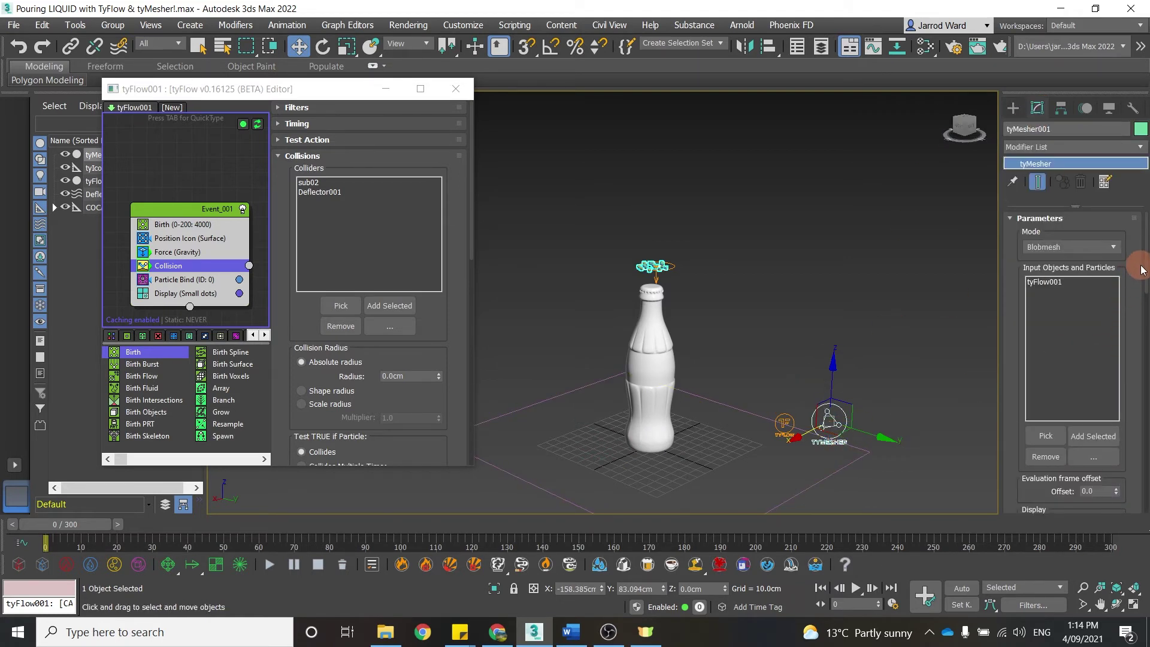
pyautogui.moveTo(1146, 274); pyautogui.dragTo(1134, 362)
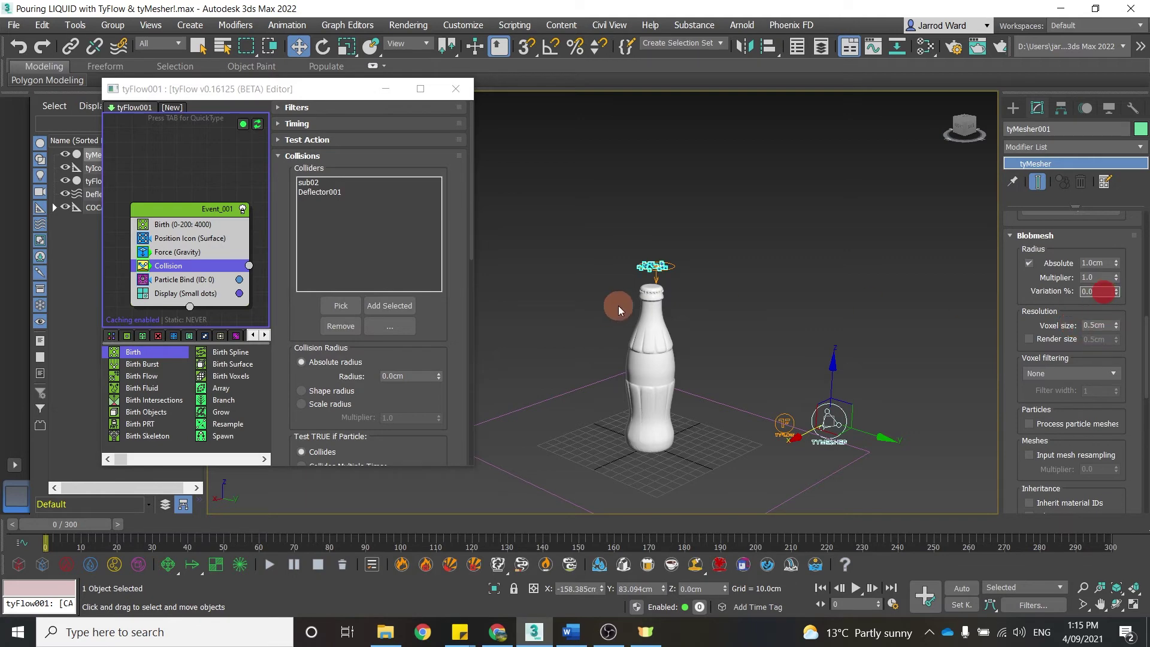
pyautogui.scroll(4, 619, 310)
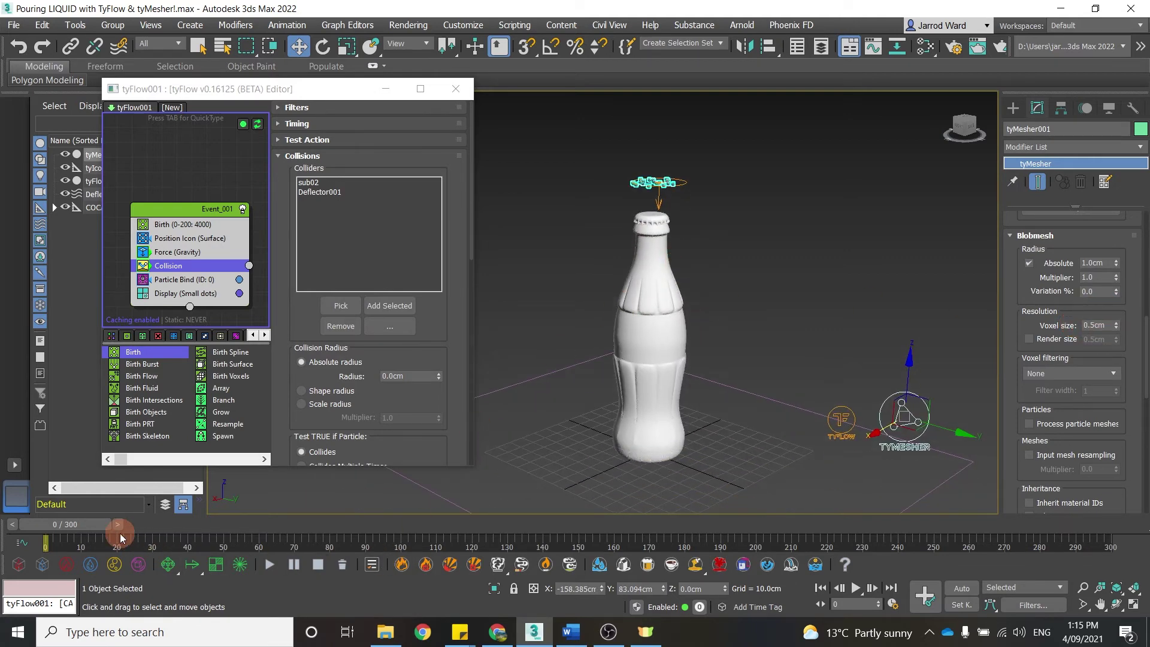
pyautogui.moveTo(87, 524)
pyautogui.mouseDown()
pyautogui.moveTo(250, 541)
pyautogui.moveTo(587, 533)
pyautogui.moveTo(90, 526)
pyautogui.mouseUp()
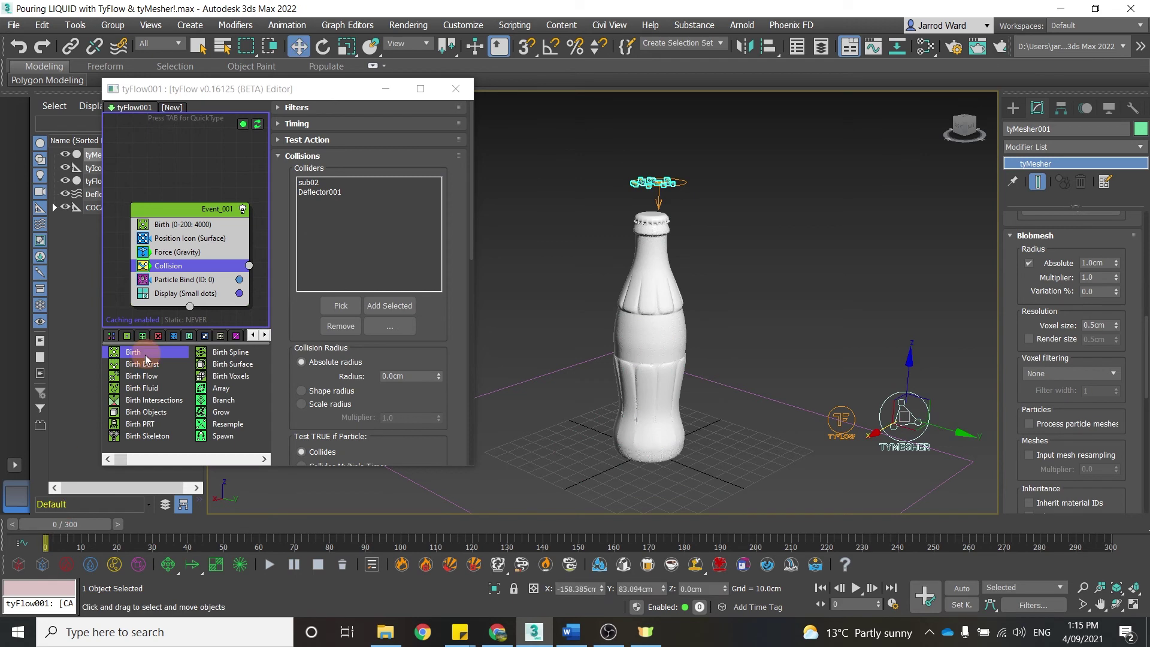
# Add a Surface Force operator below Particle Bind in Event_001.
pyautogui.click(190, 280)
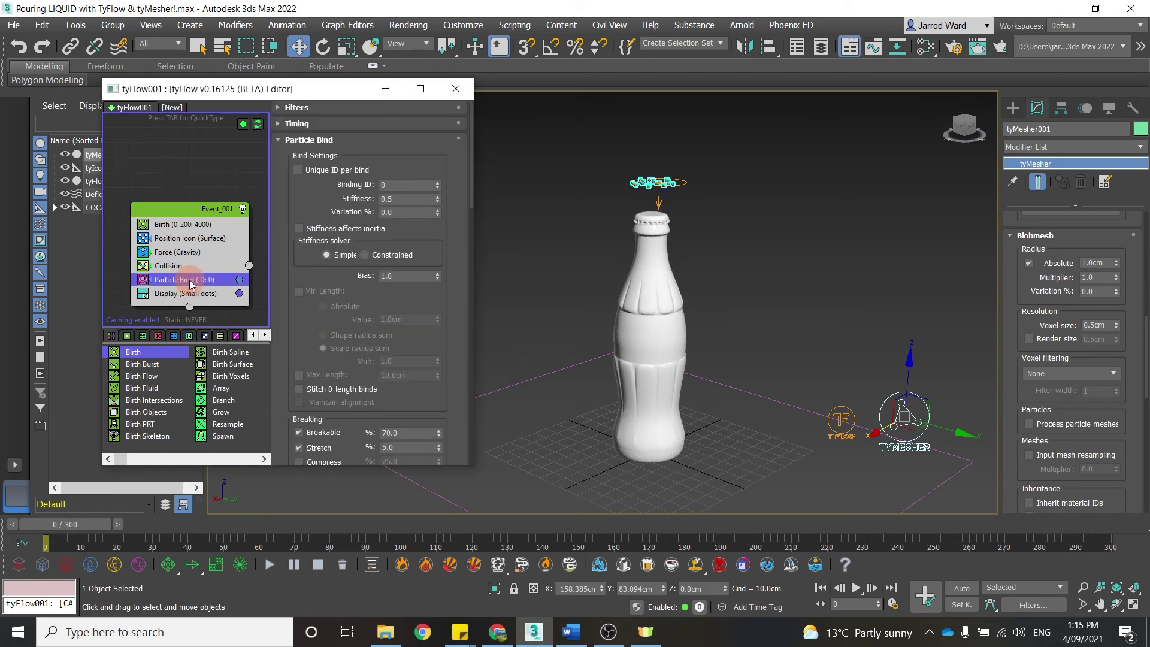
pyautogui.press('Tab')
pyautogui.write('SU')
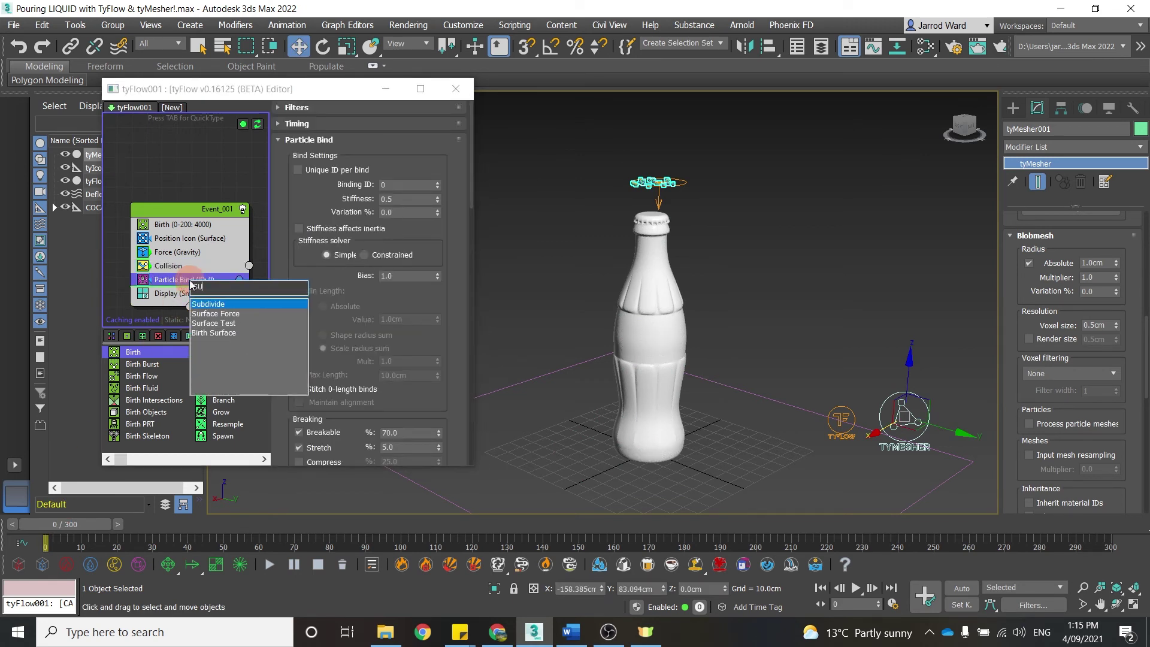
pyautogui.click(218, 304)
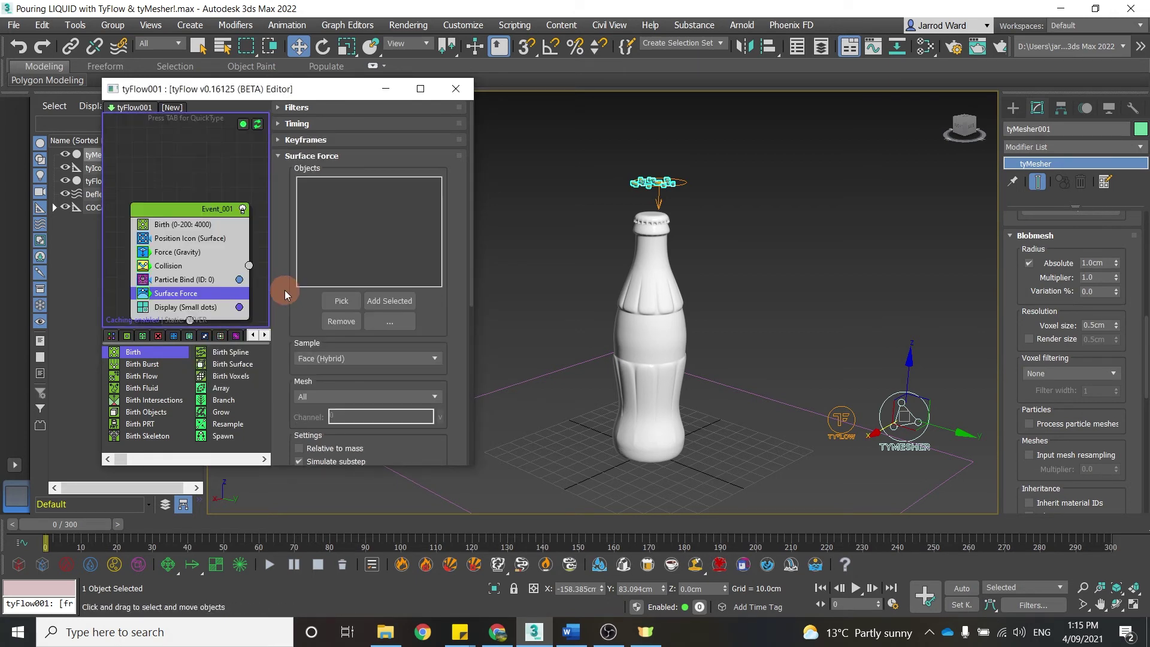
# Play the particle simulation and stop it at frame 125.
pyautogui.moveTo(86, 523)
pyautogui.mouseDown()
pyautogui.moveTo(131, 525)
pyautogui.moveTo(84, 525)
pyautogui.mouseUp()
pyautogui.click(445, 567)
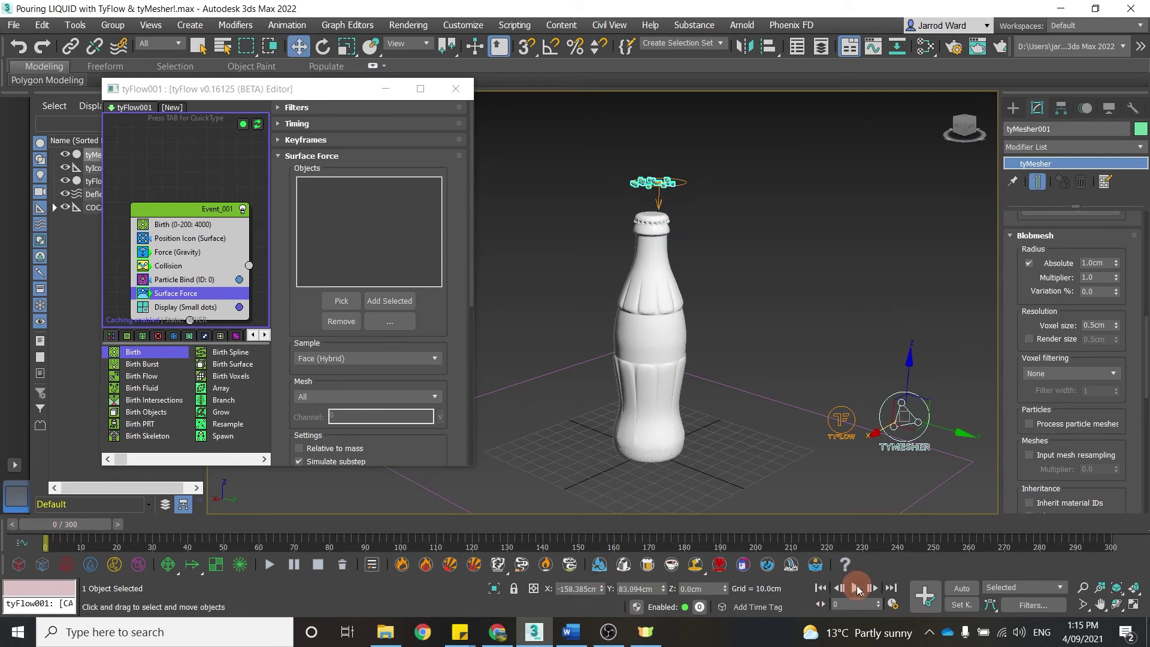
pyautogui.click(856, 588)
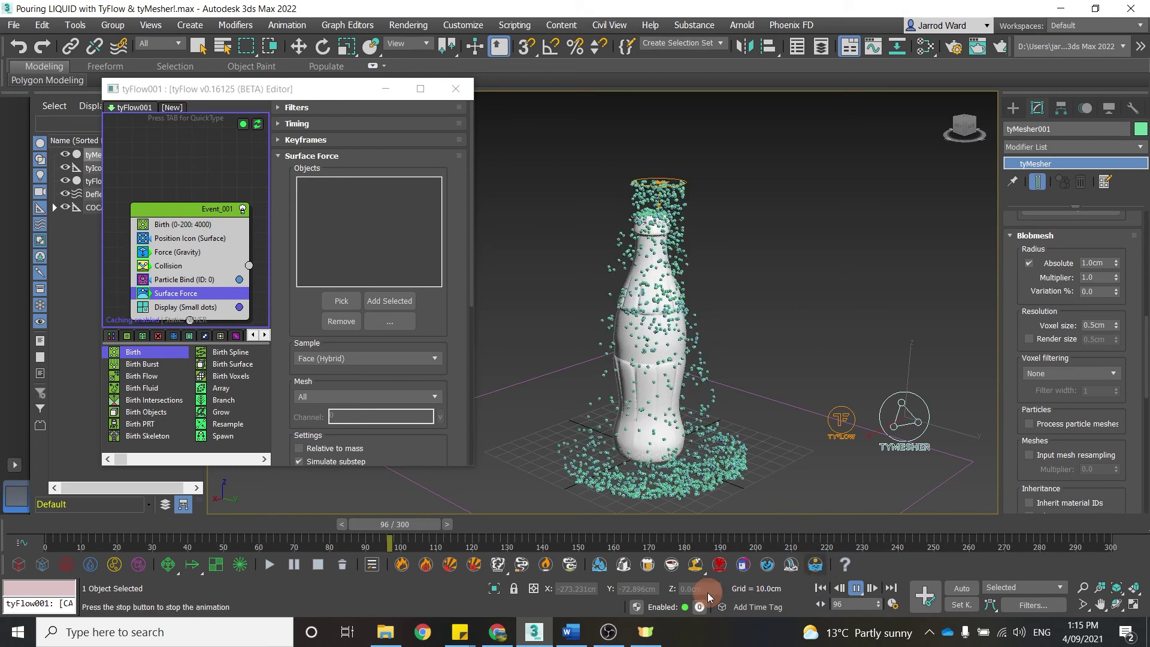
pyautogui.click(190, 296)
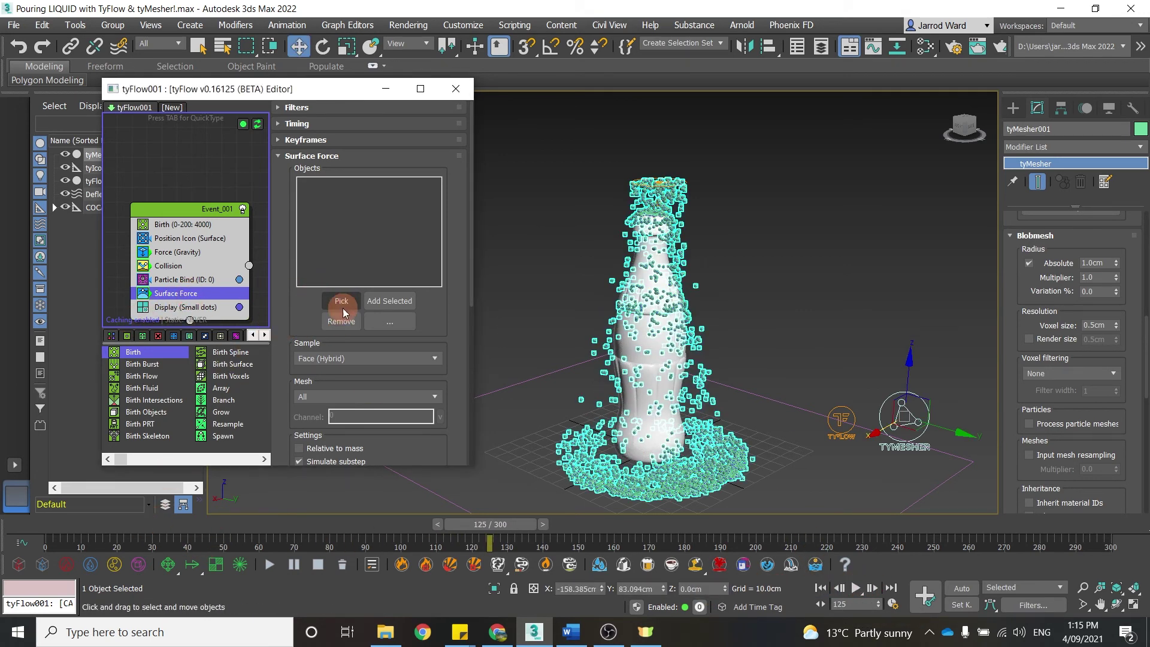
# Target the bottle (sub02) with Surface Force, replay the simulation, and set attraction to 0.5cm.
pyautogui.click(655, 346)
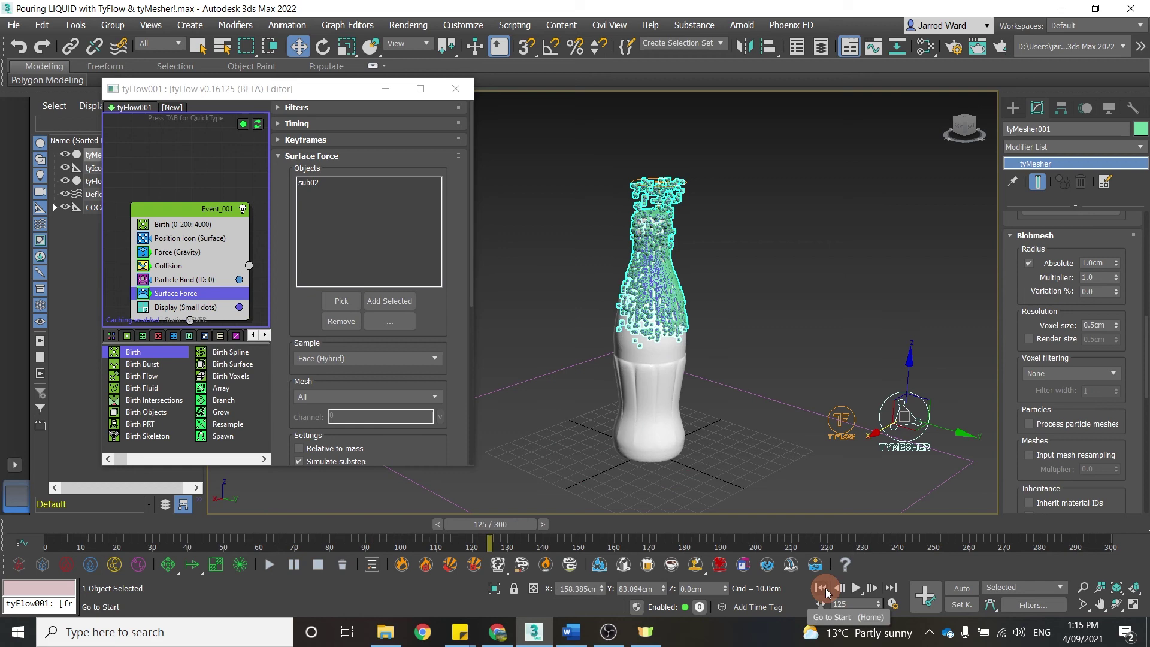
pyautogui.click(821, 588)
pyautogui.click(857, 589)
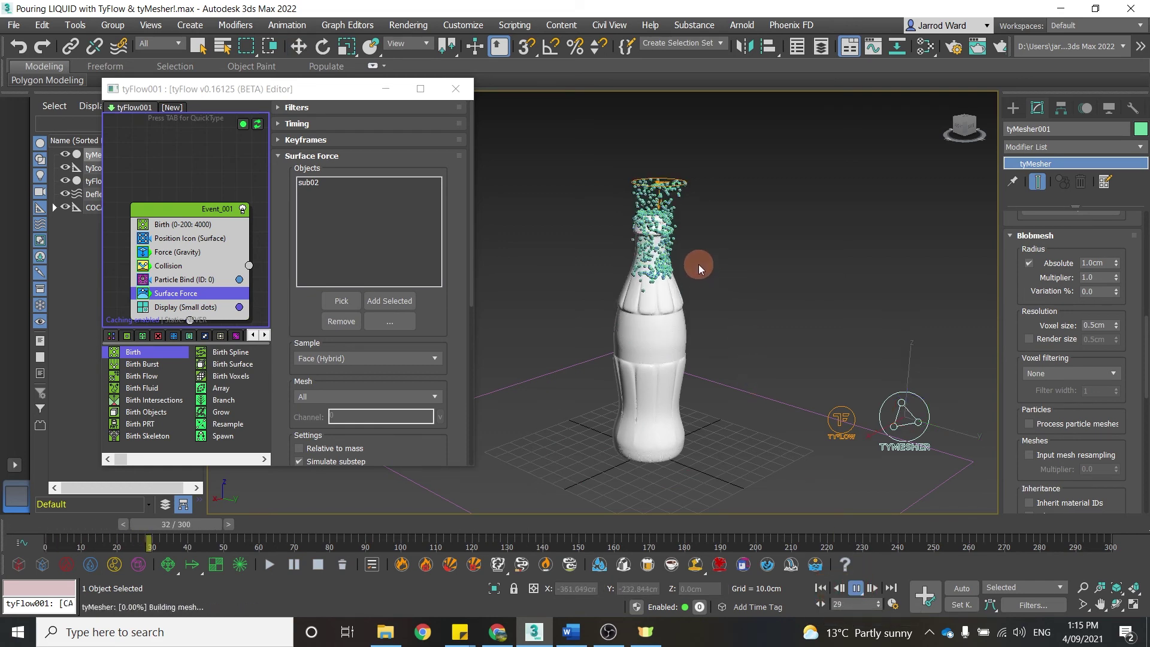
pyautogui.moveTo(471, 295); pyautogui.dragTo(468, 348)
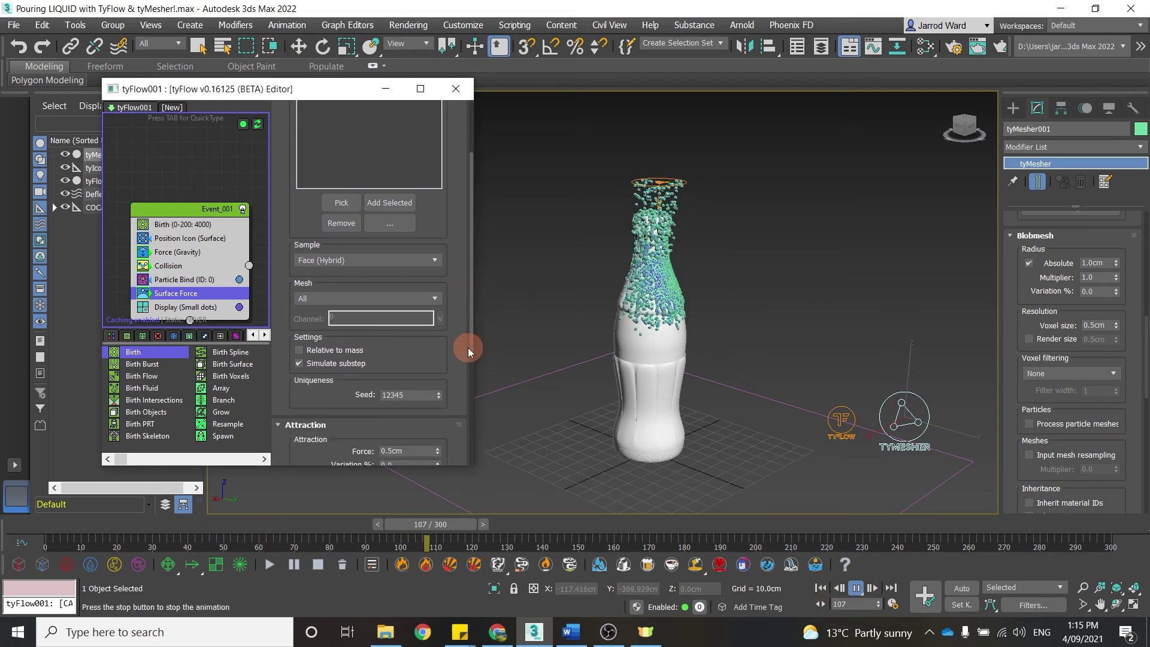
pyautogui.click(389, 451)
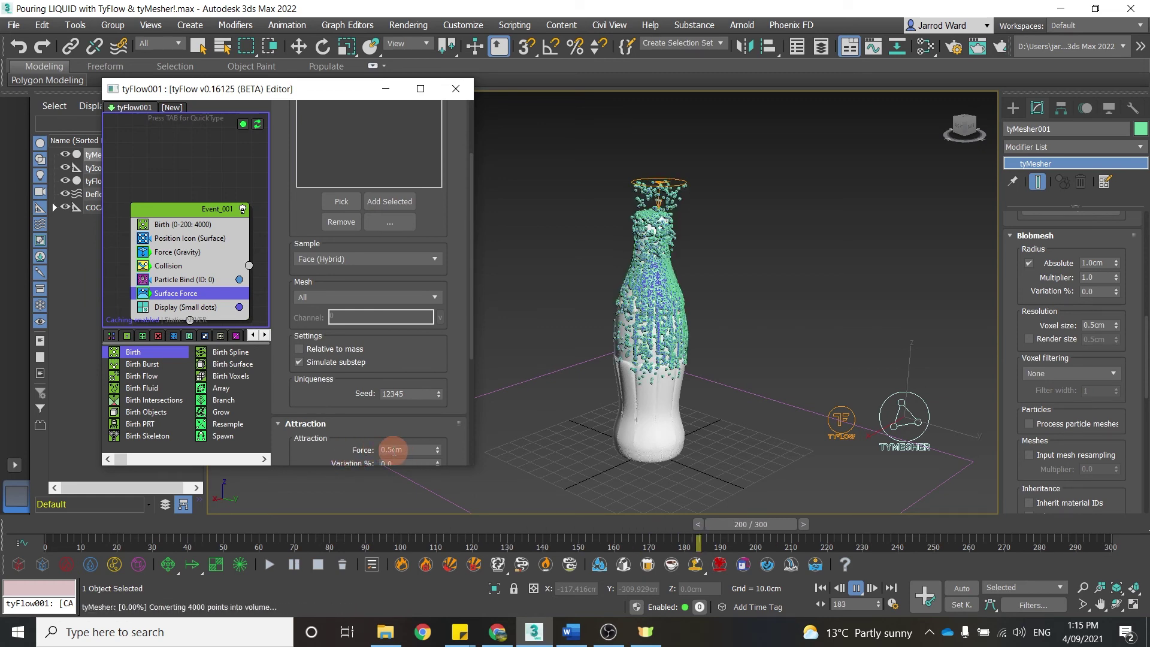